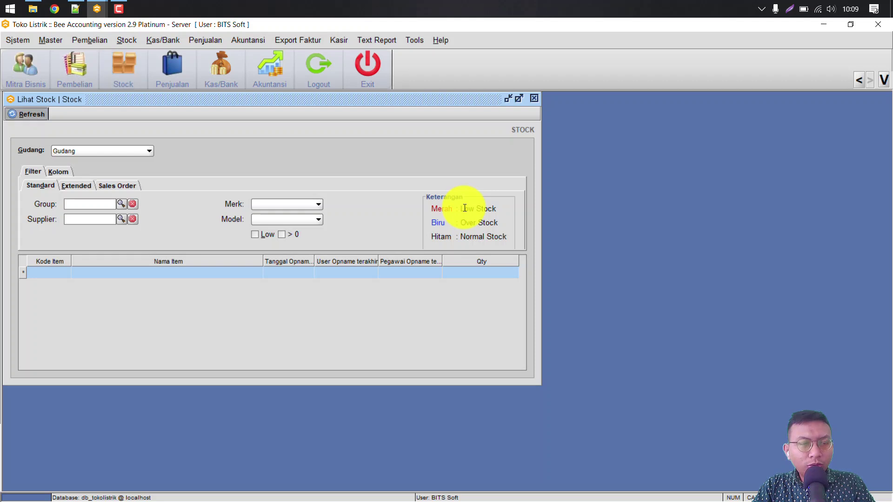
Step: Load the stock quantities list, scroll down to Capacitor 470uF 25V, and return to the first item
key(Return)
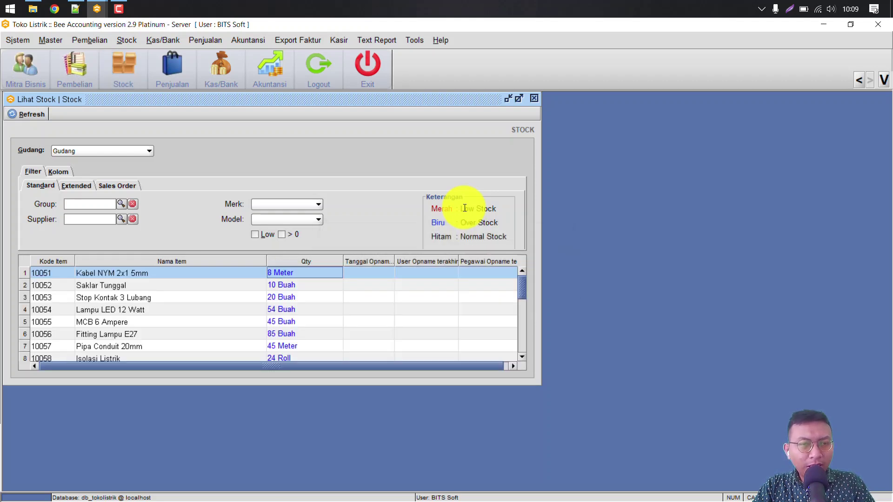
scroll(465, 208, down, 6)
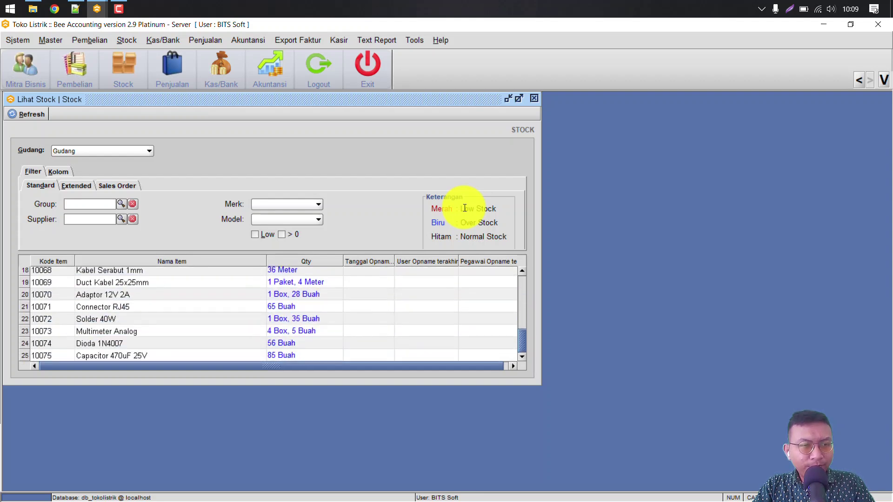
key(ctrl+Home)
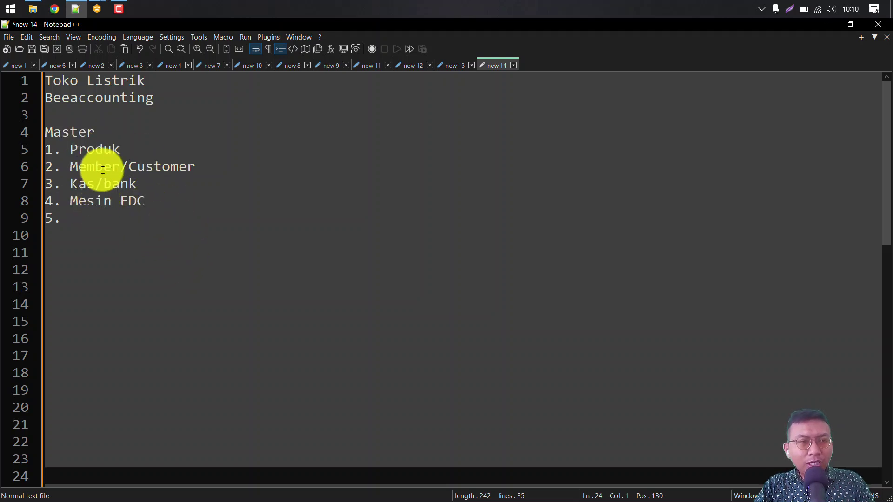
Step: Point out the Produk and Member/Customer notes, then the Item, SaldoStock, Harga and BA-Customer-suplier files
click(107, 148)
click(124, 166)
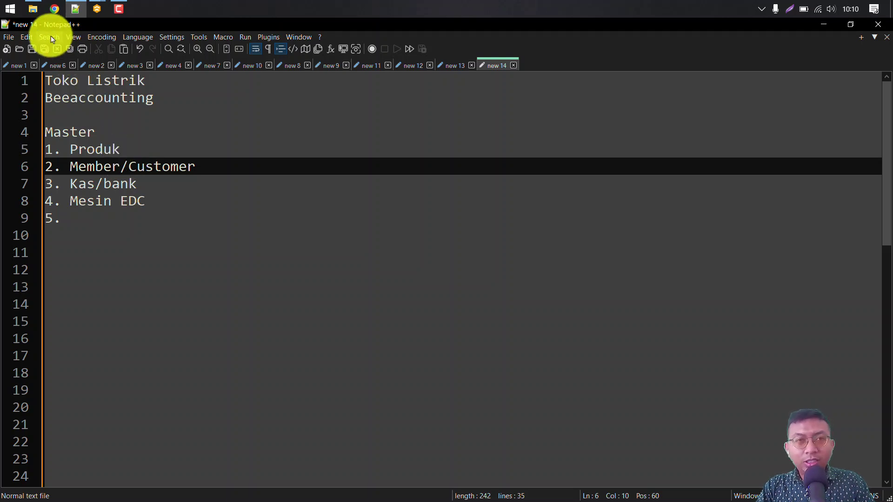
click(31, 9)
click(159, 242)
click(144, 183)
click(143, 197)
click(146, 171)
click(155, 146)
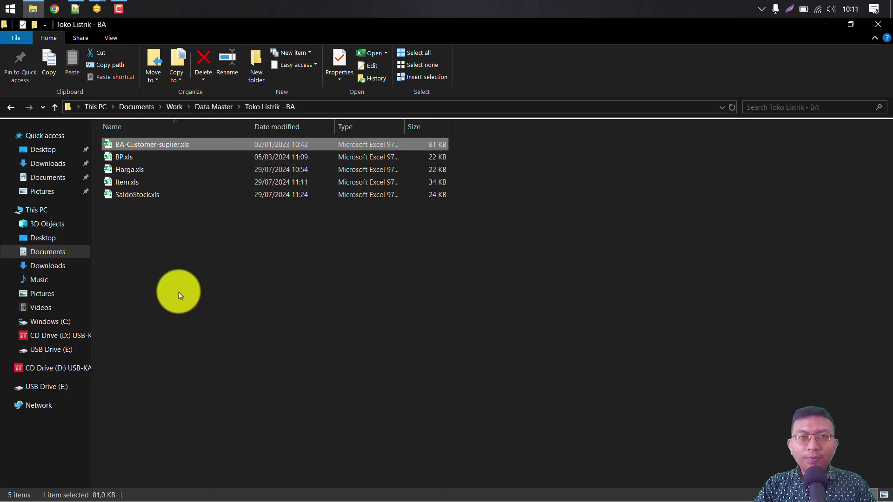
Step: Open Item.xls from the Toko Listrik - BA folder in Excel
click(180, 296)
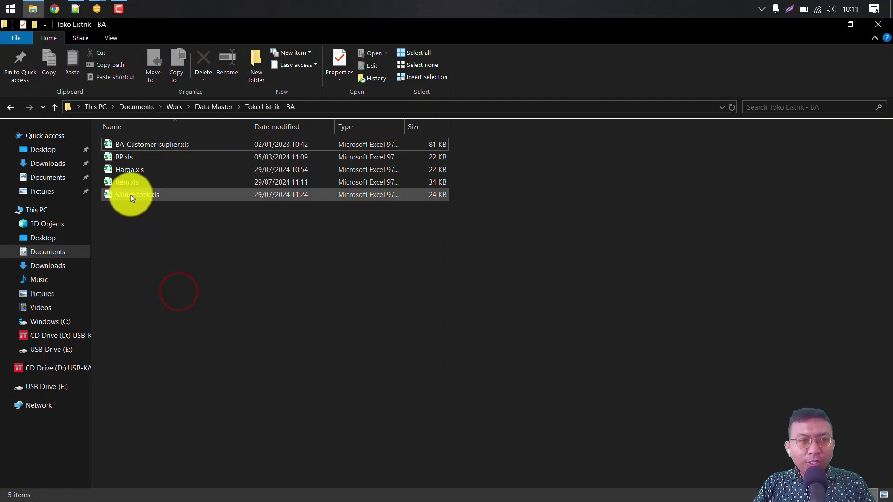
click(127, 186)
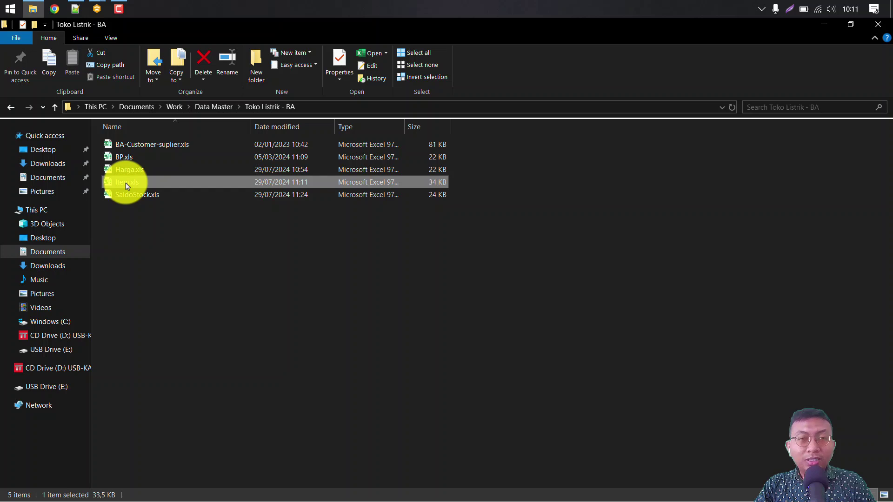
double_click(127, 186)
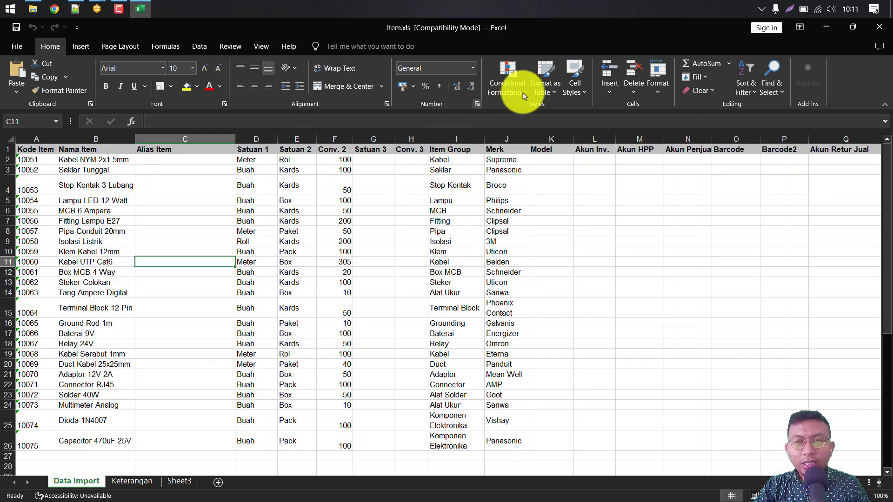
Step: Close the Item.xls workbook and the profit and loss report, then log out
click(880, 27)
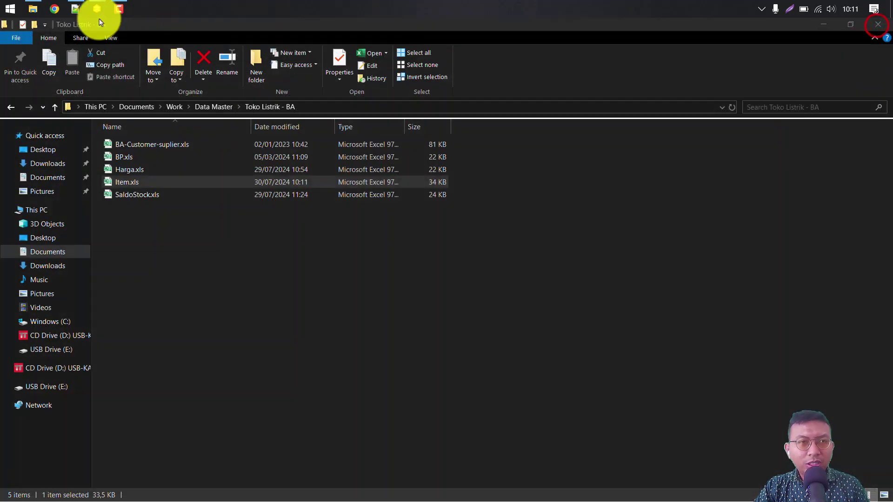
mouse_move(96, 8)
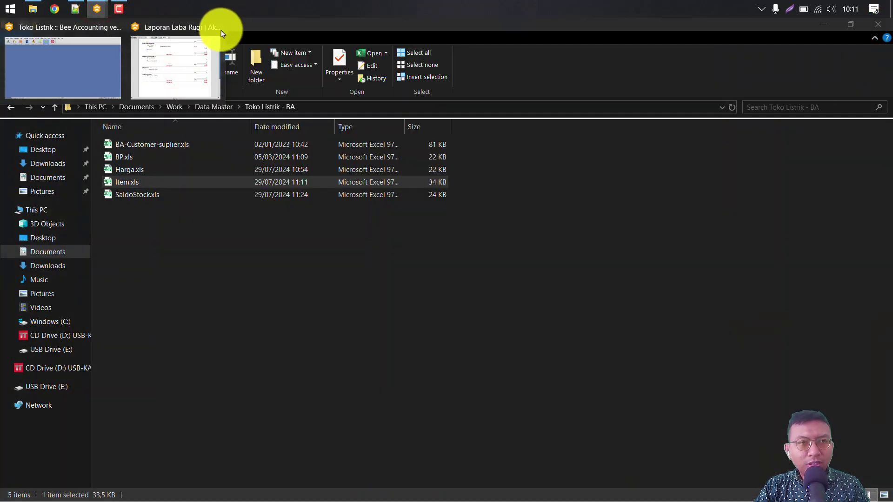
click(218, 30)
click(111, 57)
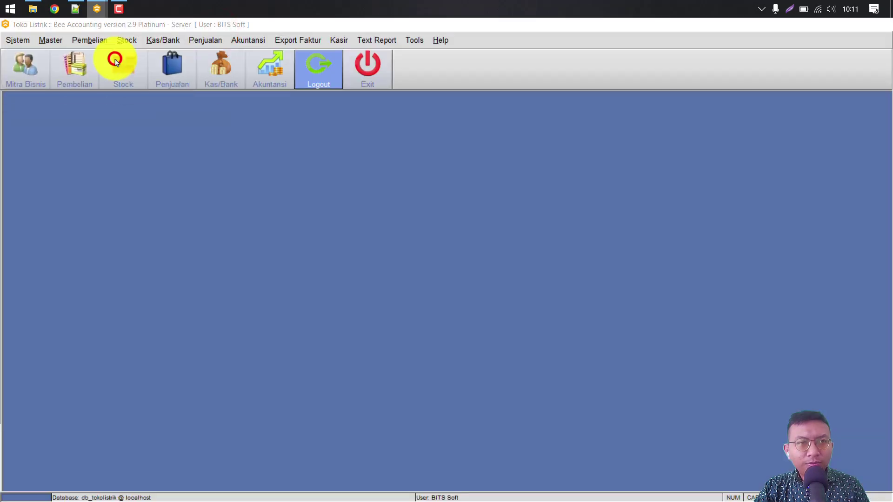
Step: Log back in to Toko Listrik with the username and password, and dismiss the plugin trial notice
text(S)
key(BackSpace)
key(Caps_Lock)
text(sa)
key(Tab)
text(bits)
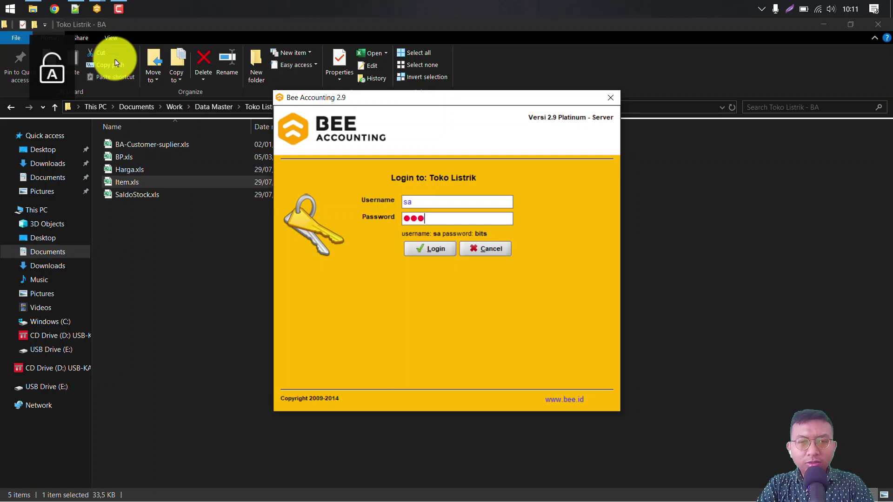
key(Return)
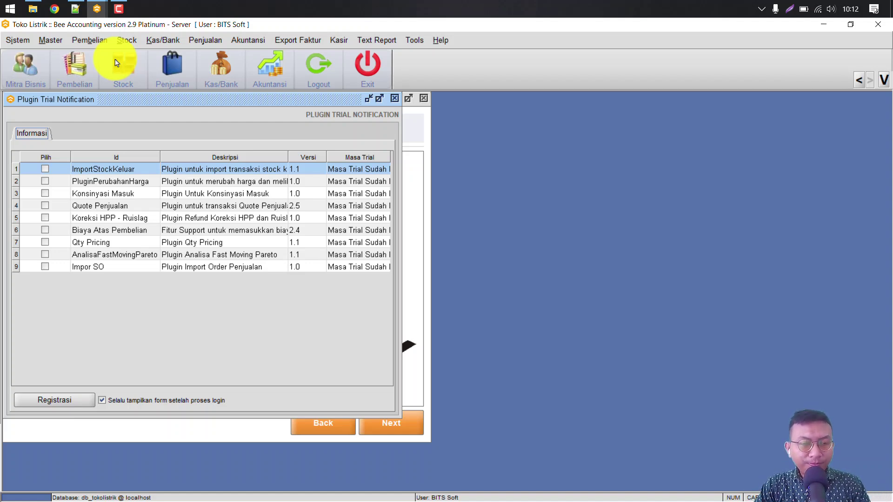
key(Escape)
key(Escape)
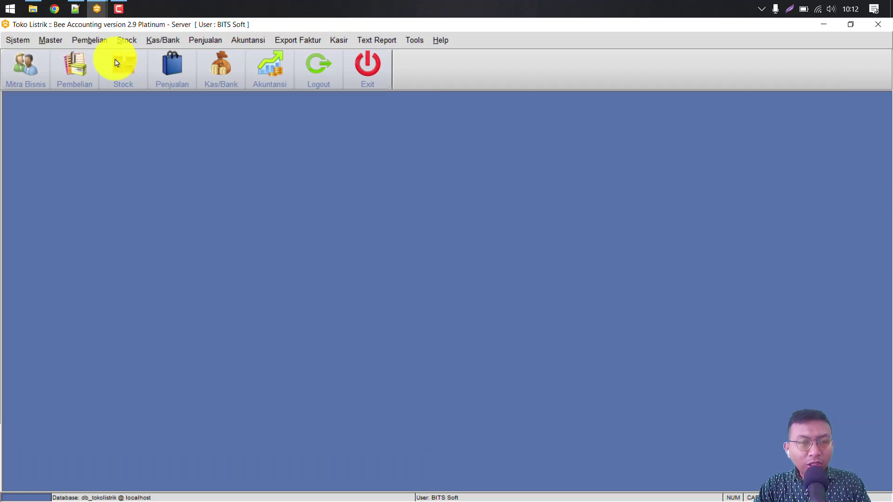
key(alt+k)
key(Down)
key(Down)
key(Down)
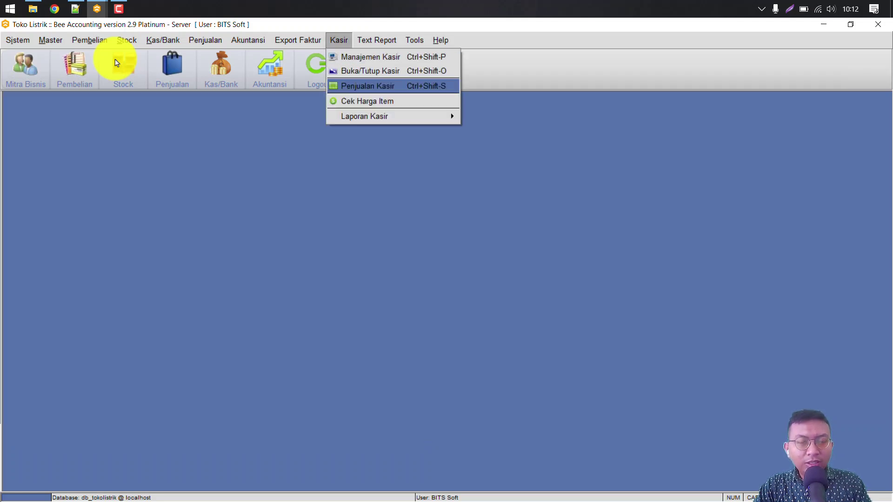
key(Return)
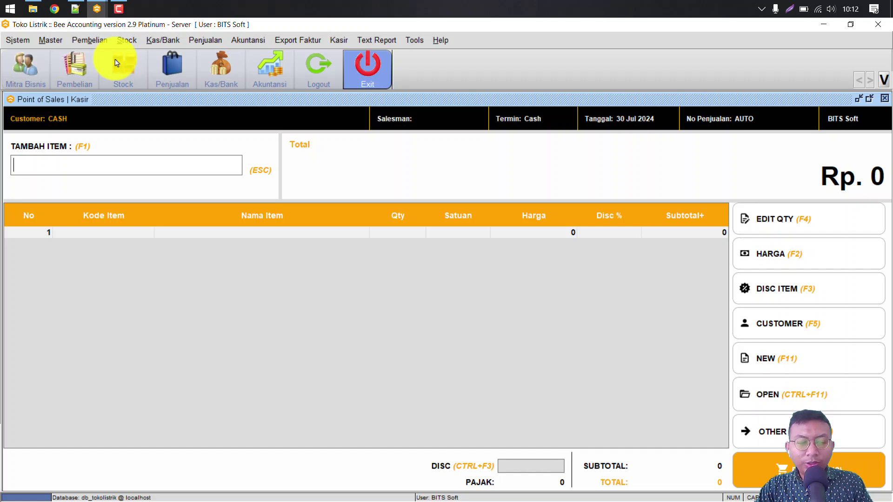
key(Escape)
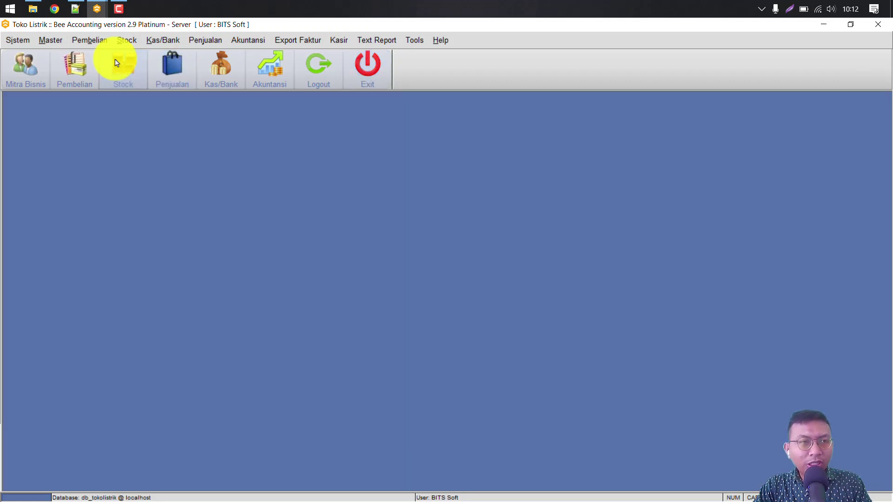
key(alt+m)
key(Right)
key(Down)
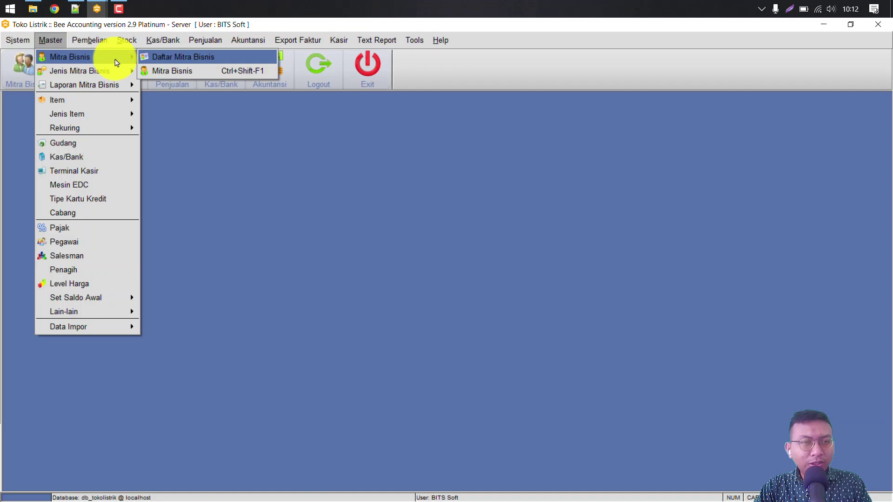
key(Return)
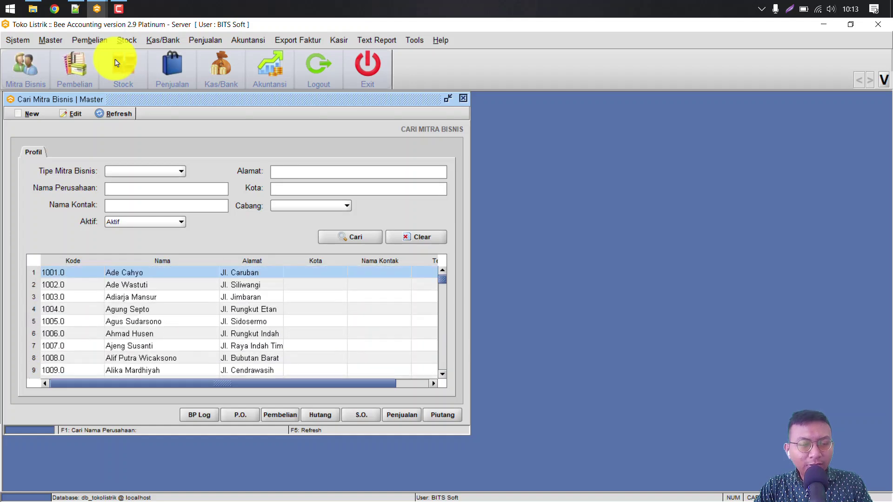
key(alt)
key(Down)
key(Down)
key(Down)
key(Down)
key(Down)
key(Down)
key(Down)
key(Down)
key(Down)
key(Down)
key(Down)
key(Down)
key(Down)
key(Down)
key(Down)
key(Down)
key(Down)
key(Down)
key(Down)
key(Down)
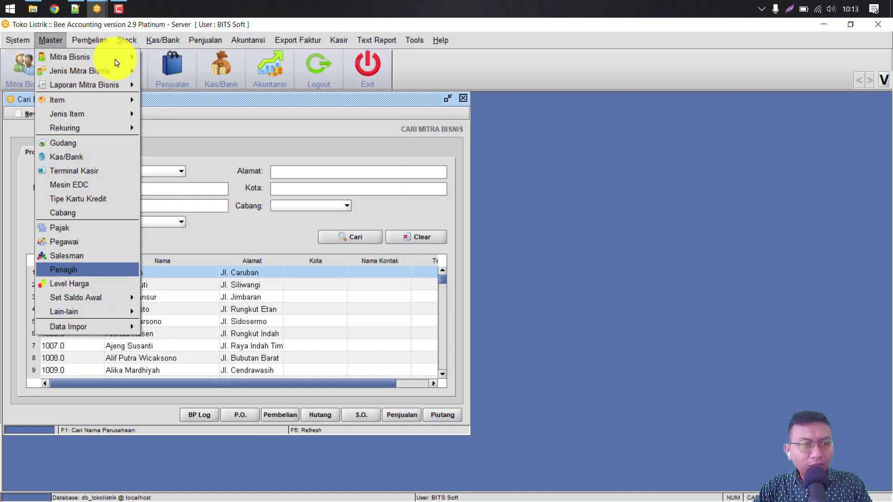
key(Right)
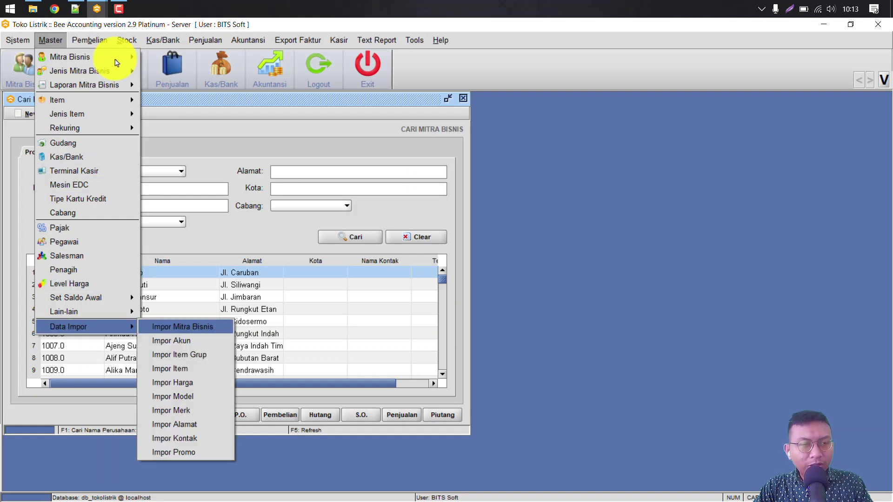
key(Return)
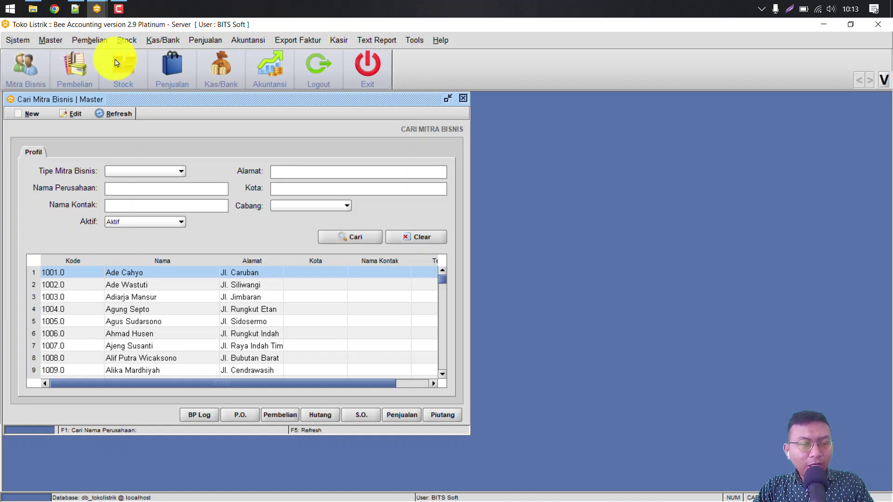
key(Down)
key(Down)
key(Down)
key(Down)
key(alt+n)
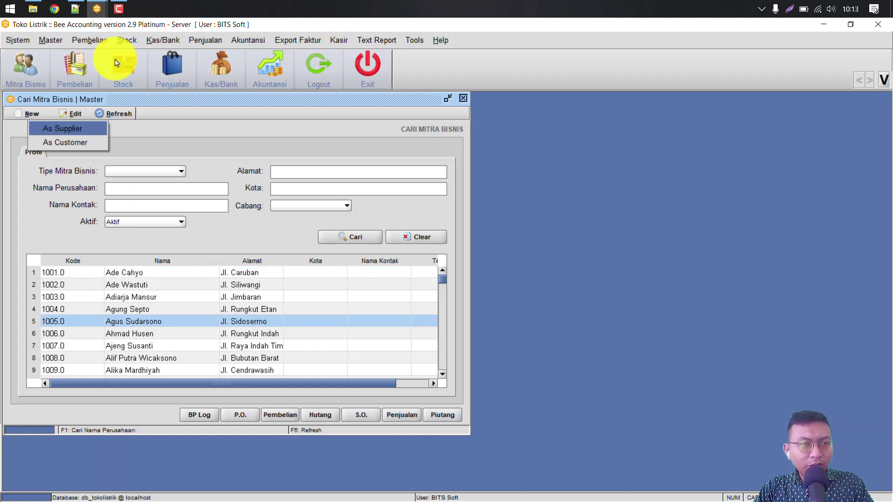
key(Down)
key(Return)
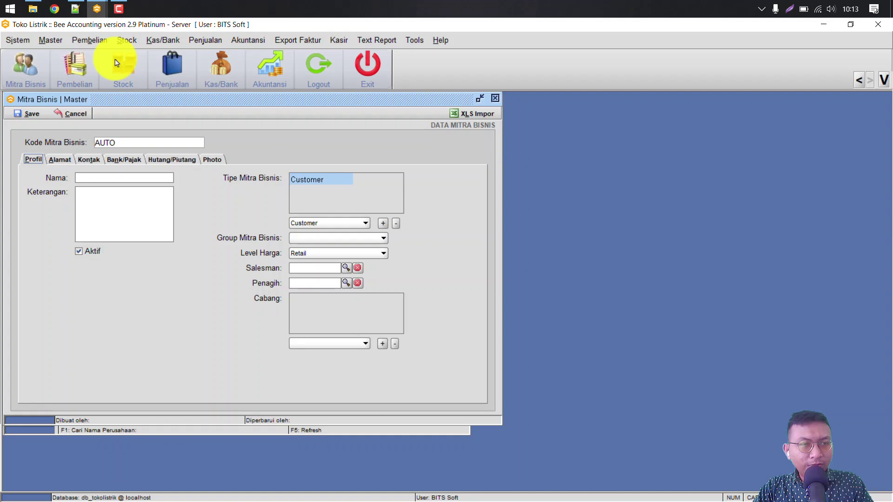
key(shift+Tab)
key(Tab)
key(Tab)
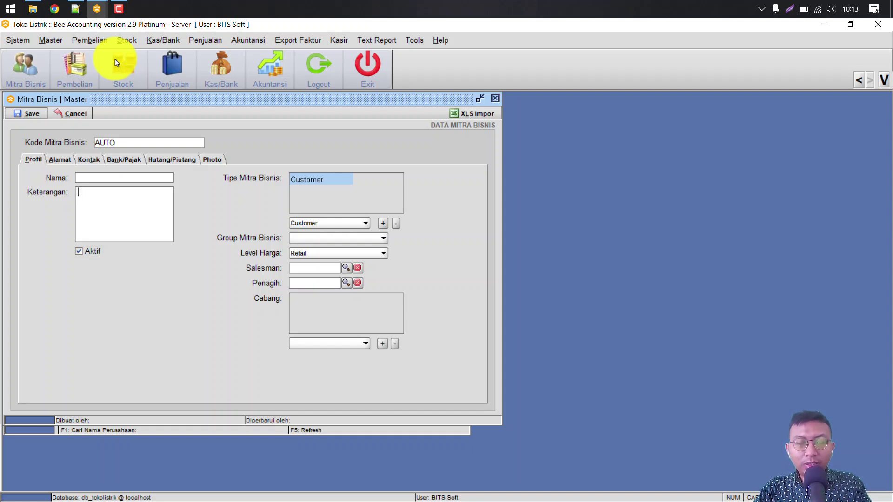
key(Escape)
key(Escape)
key(alt+m)
key(Down)
key(Down)
key(Down)
key(Right)
key(Down)
key(Down)
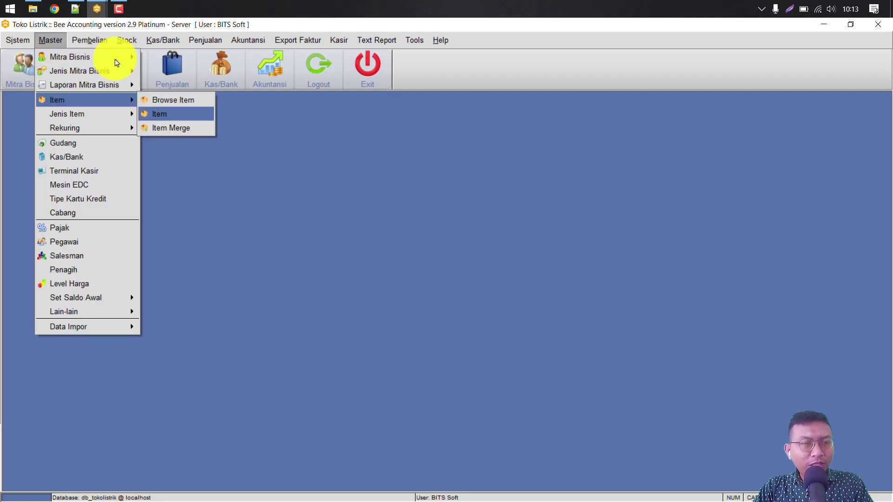
Step: Open the Daftar Item list, page through its items and columns, and sort by Nama Item
key(Return)
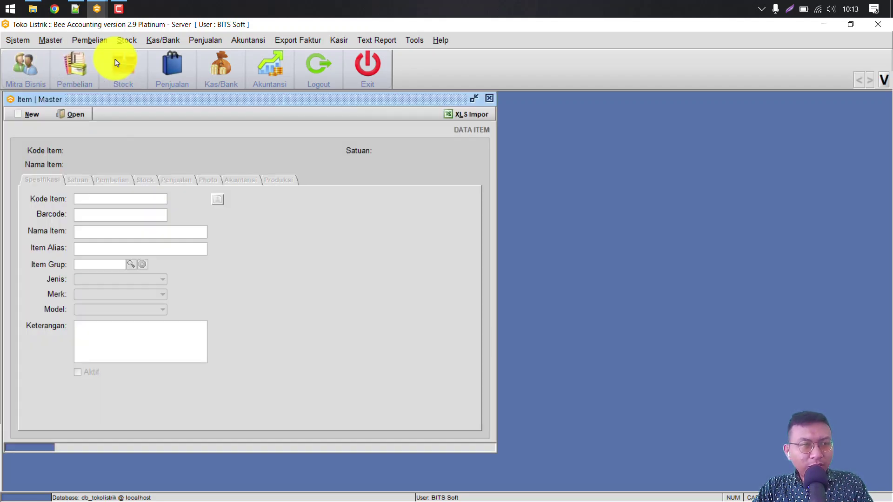
key(Escape)
key(alt+m)
key(Down)
key(Down)
key(Down)
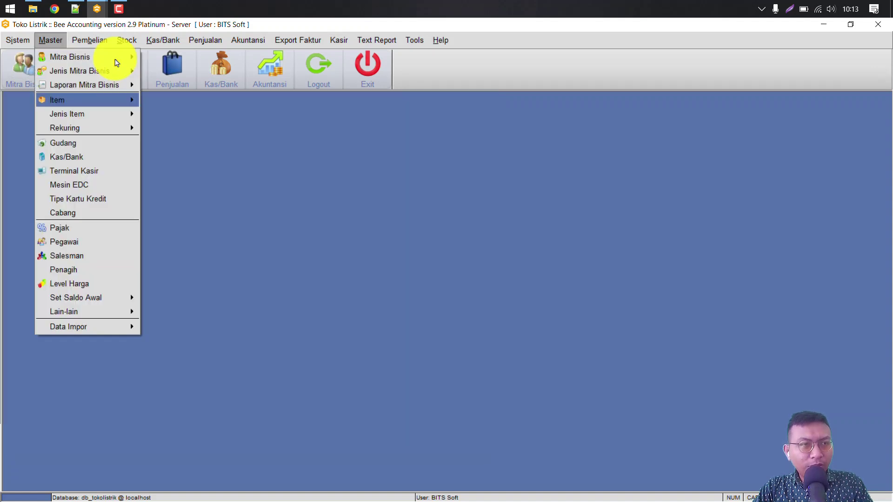
key(Right)
key(Return)
key(Page_Down)
key(Page_Down)
key(ctrl+Home)
key(Right)
key(Right)
key(Right)
key(Right)
key(Right)
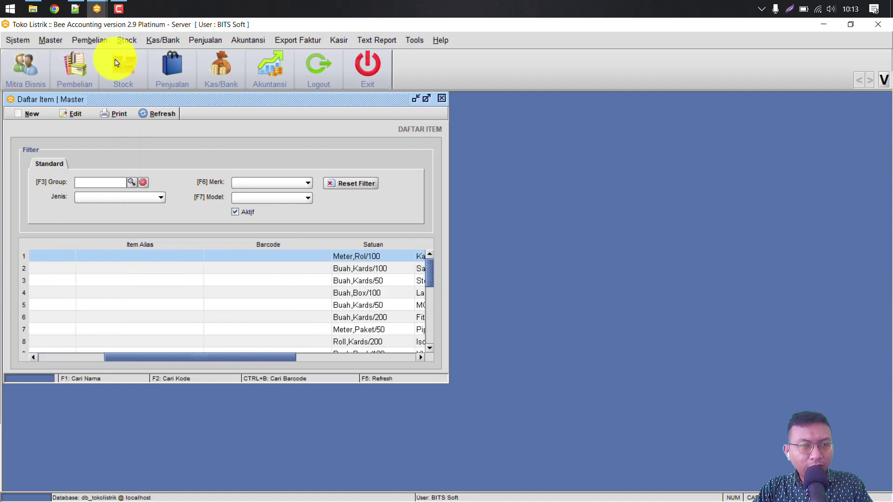
key(Home)
key(Left)
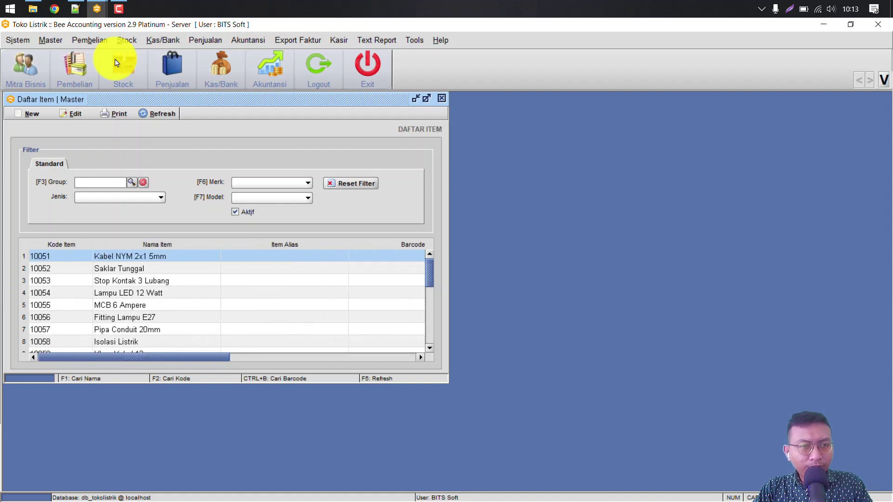
key(F1)
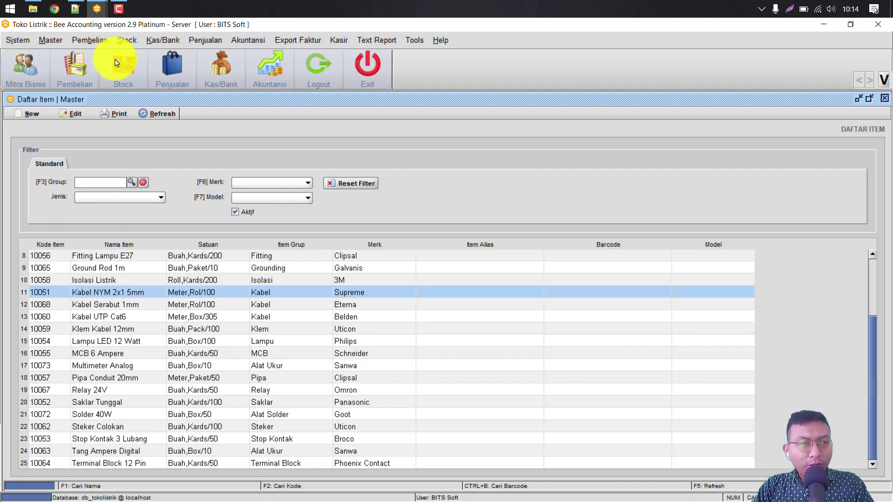
Step: Start a blank new item and browse the Jenis and Merk choices without selecting
key(Left)
key(Left)
key(Left)
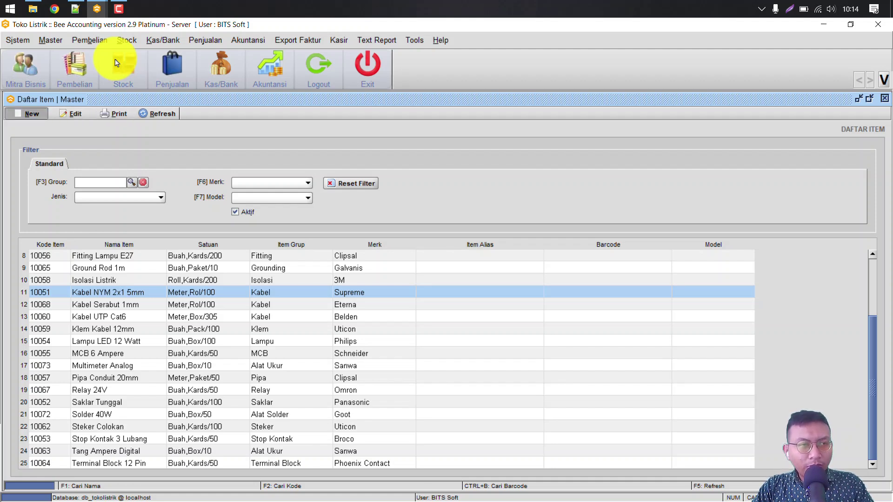
key(space)
key(alt+Down)
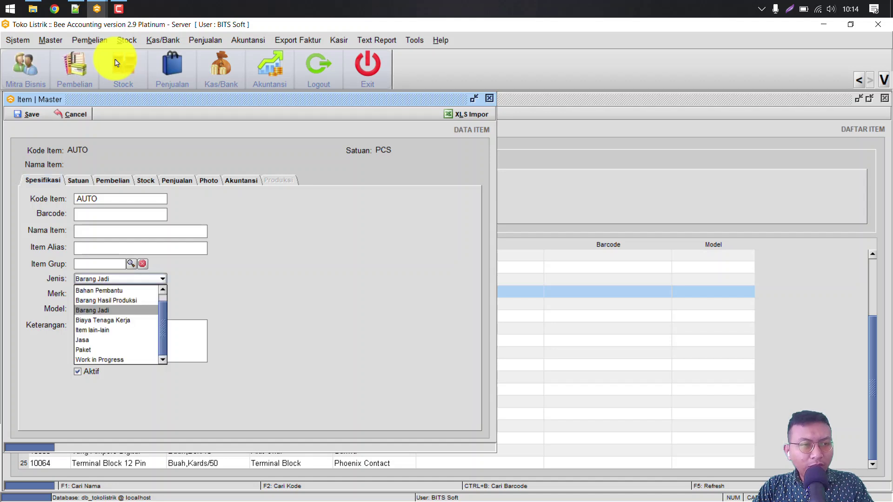
key(Tab)
key(alt+Down)
key(Down)
key(Down)
key(Down)
key(Down)
key(Down)
key(Down)
key(Escape)
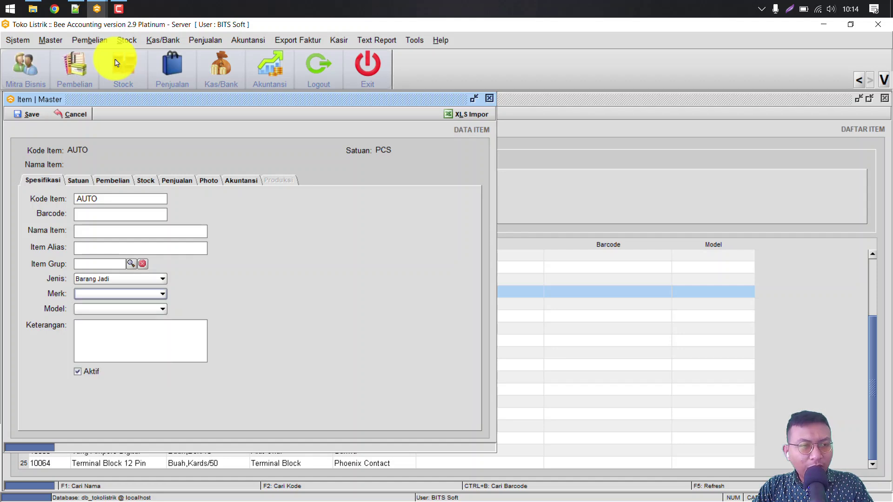
Step: Browse the Item Grup lookup, then discard the unsaved new item form
key(F3)
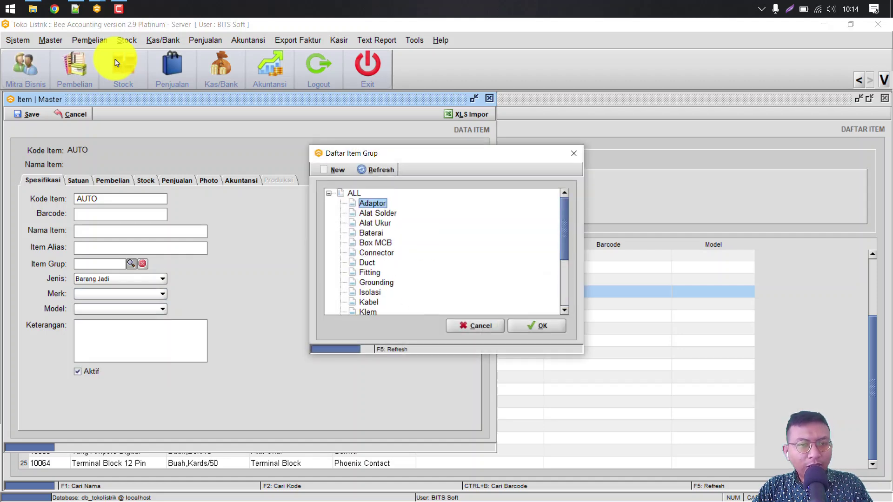
key(End)
key(Home)
key(End)
key(Home)
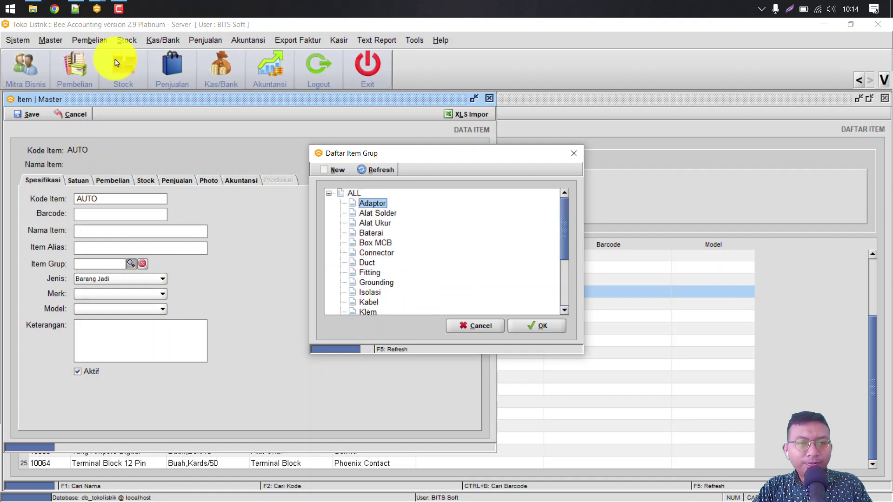
key(Escape)
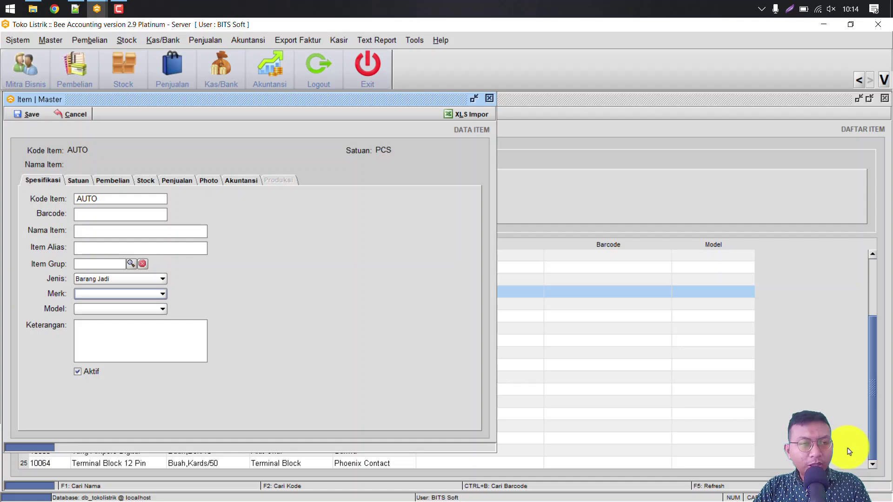
key(Escape)
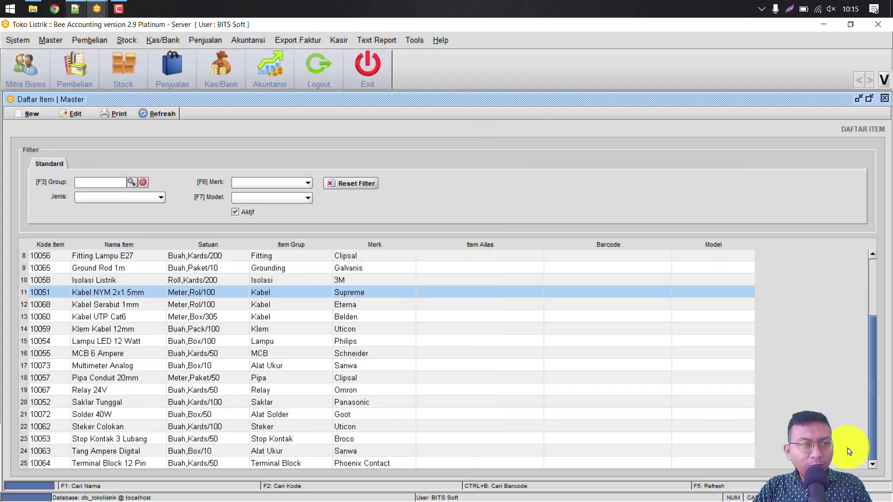
click(74, 8)
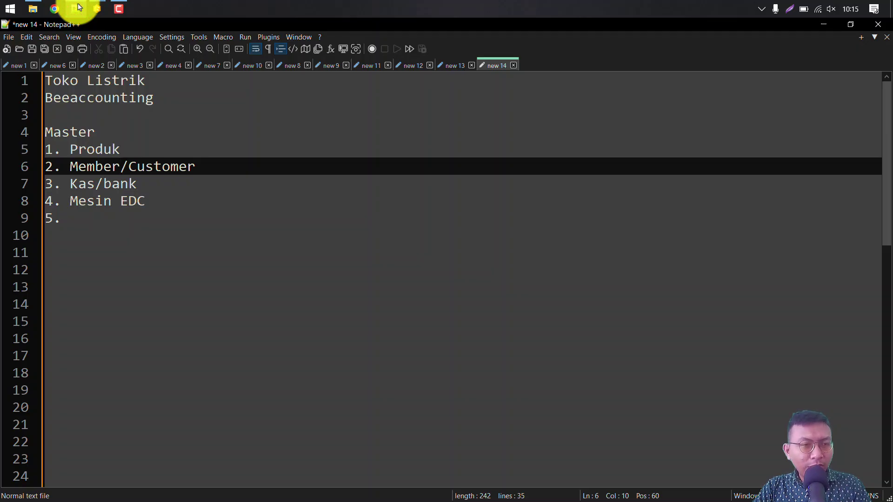
click(78, 6)
key(Escape)
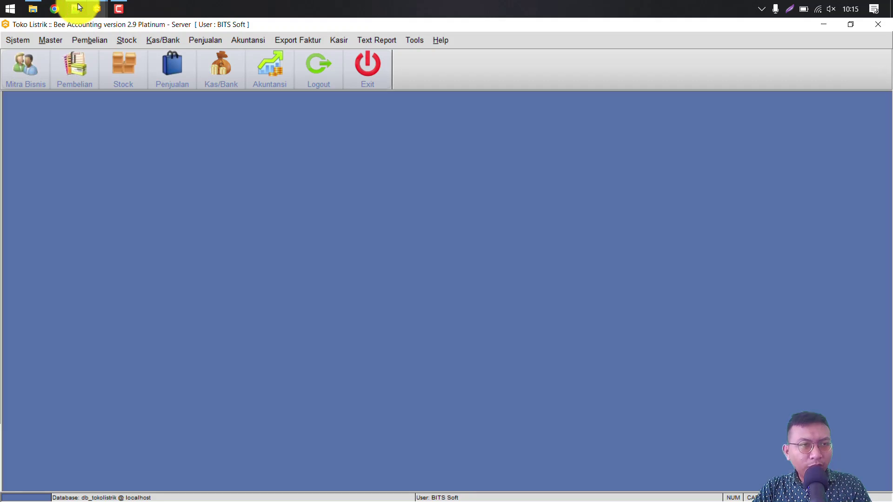
key(alt+m)
key(Down)
key(Down)
key(Down)
key(Down)
key(Down)
key(Down)
key(Down)
key(Down)
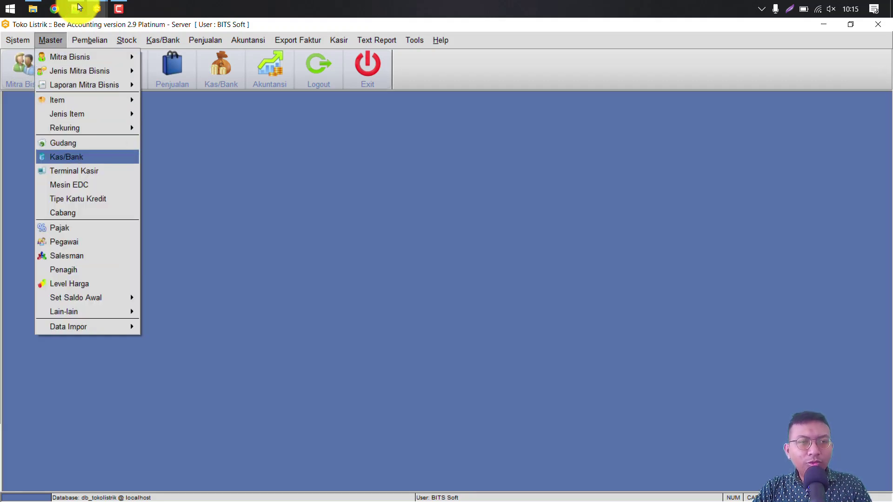
key(Return)
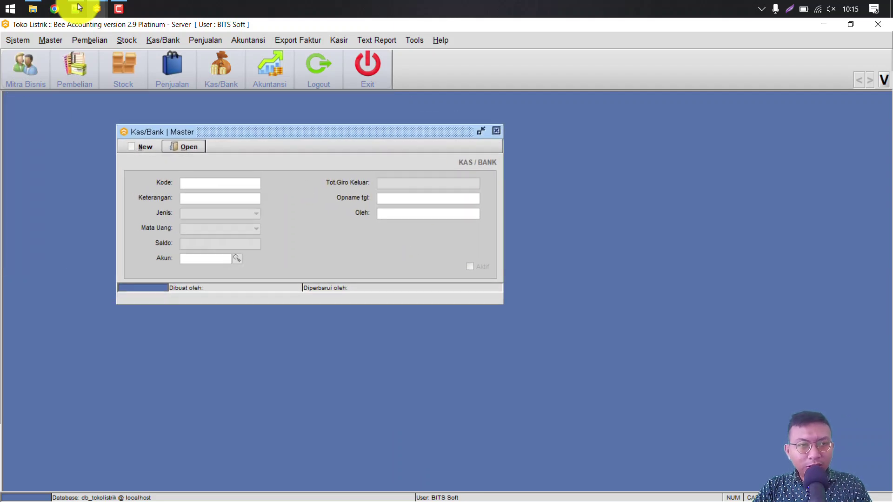
key(Return)
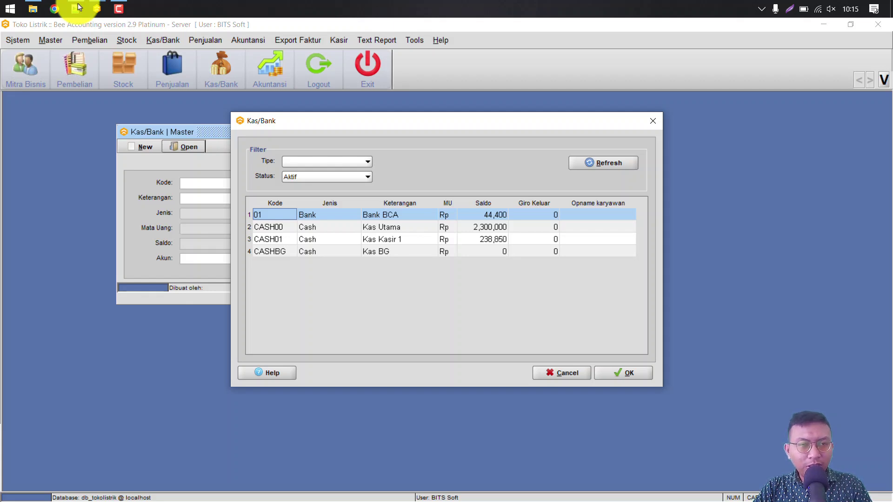
key(Right)
key(Right)
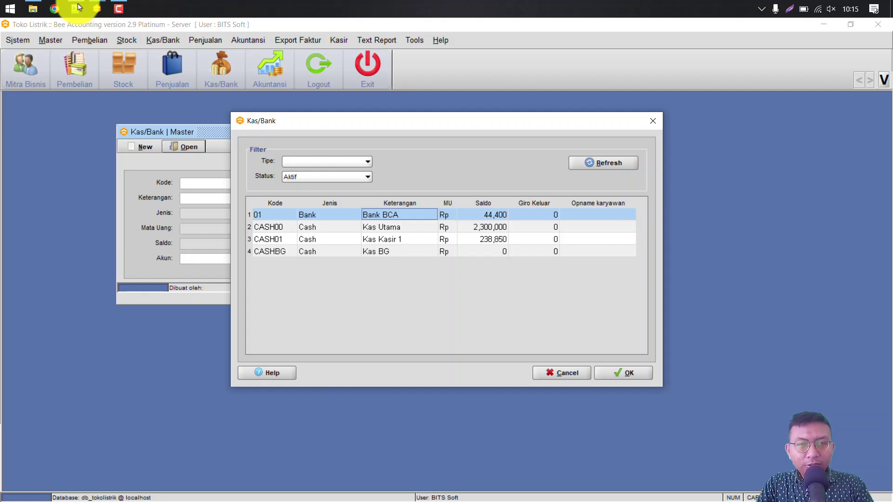
key(Escape)
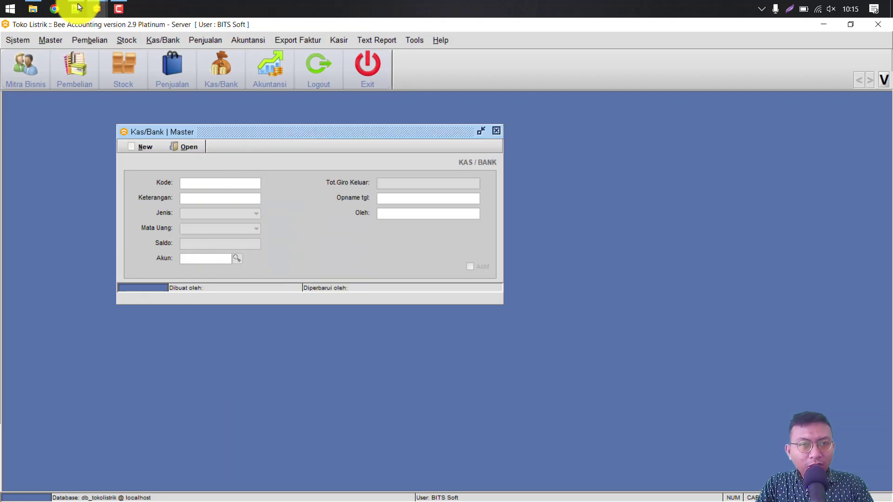
key(Escape)
key(alt+m)
key(Down)
key(Down)
key(Down)
key(Down)
key(Down)
key(Down)
key(Down)
key(Down)
key(Down)
key(Down)
key(Down)
key(Return)
key(Escape)
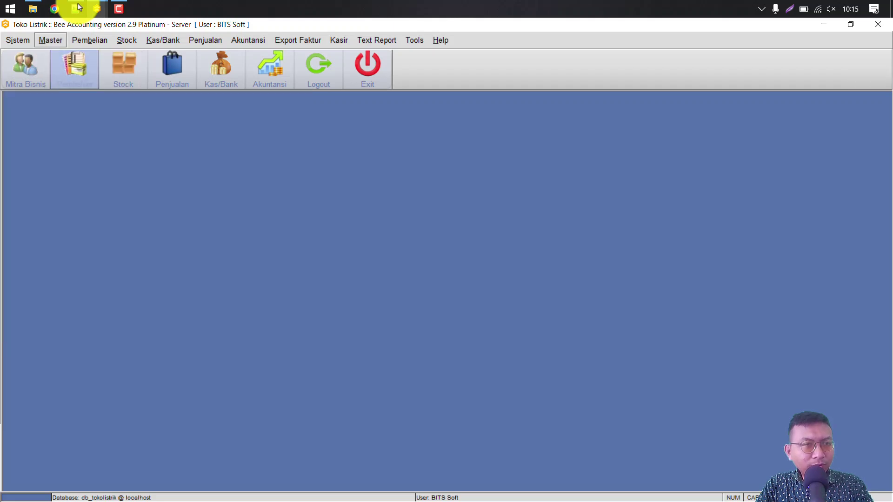
key(alt+m)
key(Down)
key(Down)
key(Down)
key(Down)
key(Down)
key(Down)
key(Down)
key(Down)
key(Down)
key(Down)
key(Return)
key(alt+o)
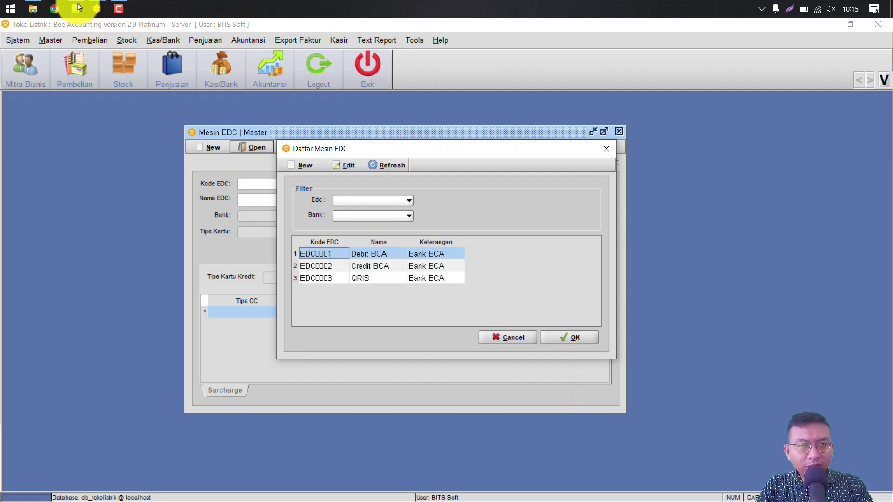
key(Return)
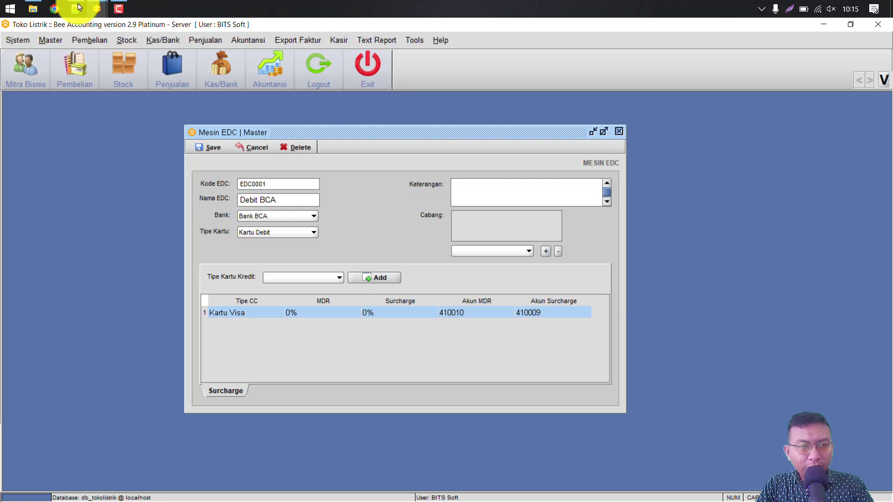
key(alt+c)
key(alt+o)
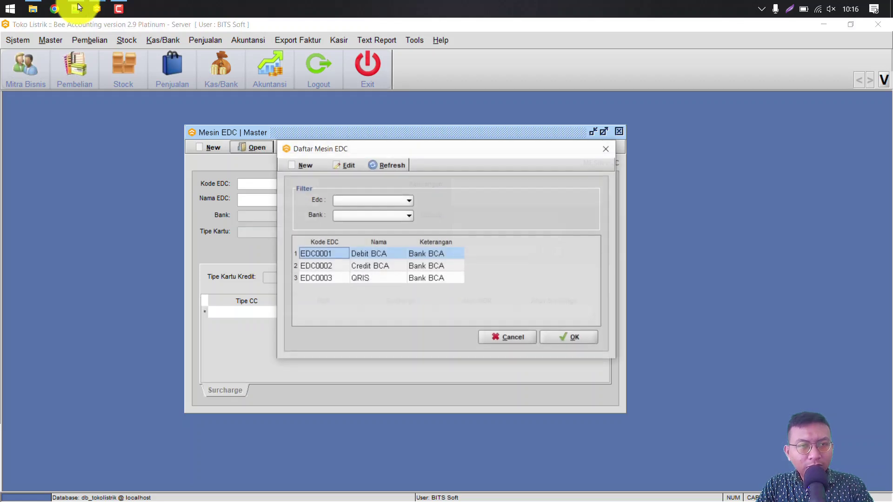
key(Down)
key(Return)
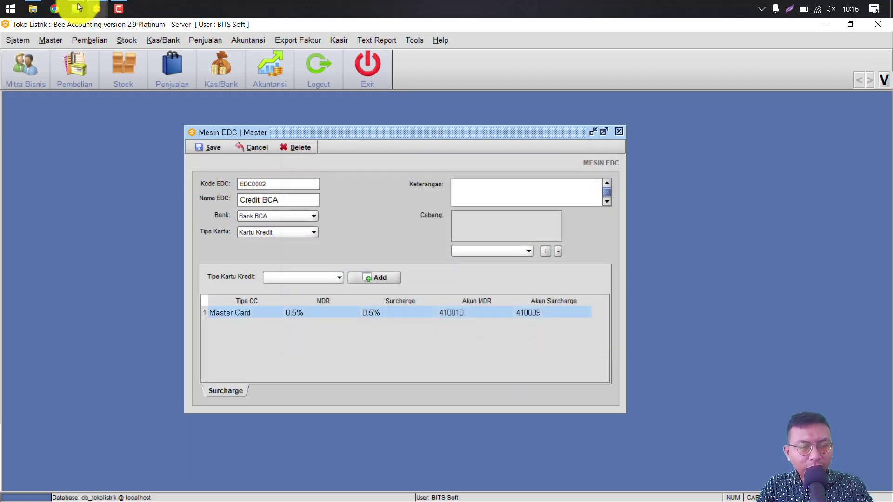
key(alt+c)
key(alt+o)
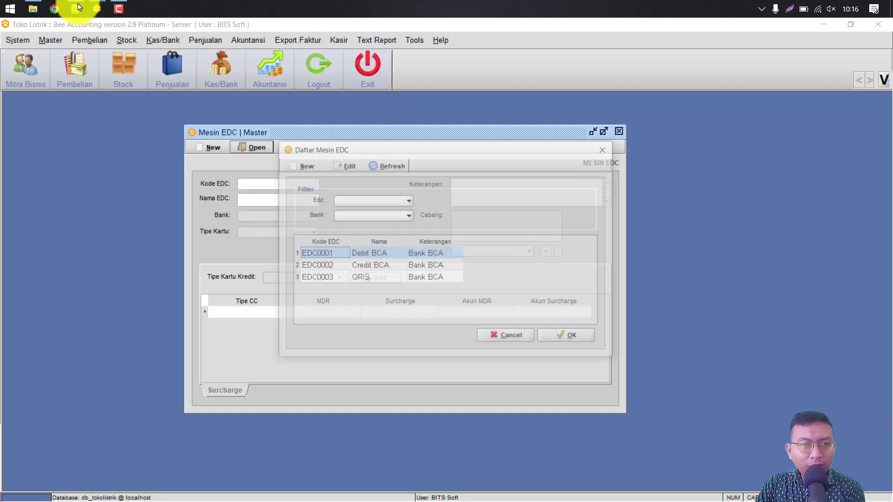
key(Down)
key(Down)
key(Return)
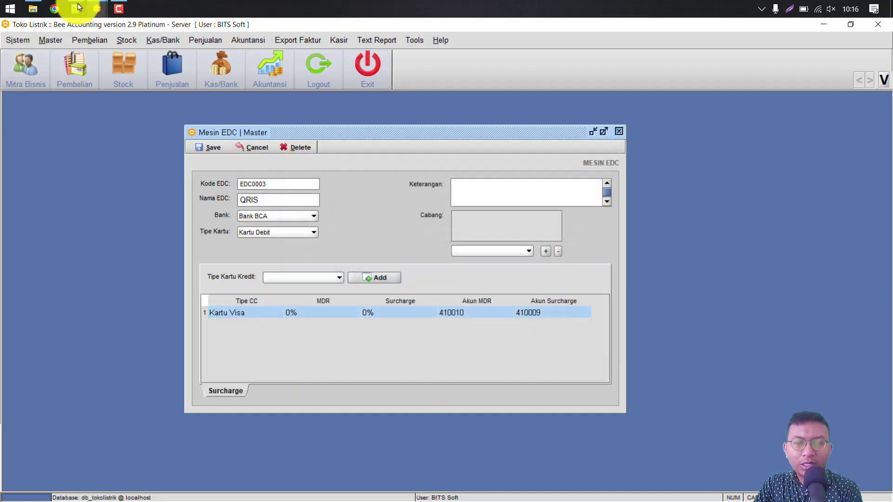
key(Escape)
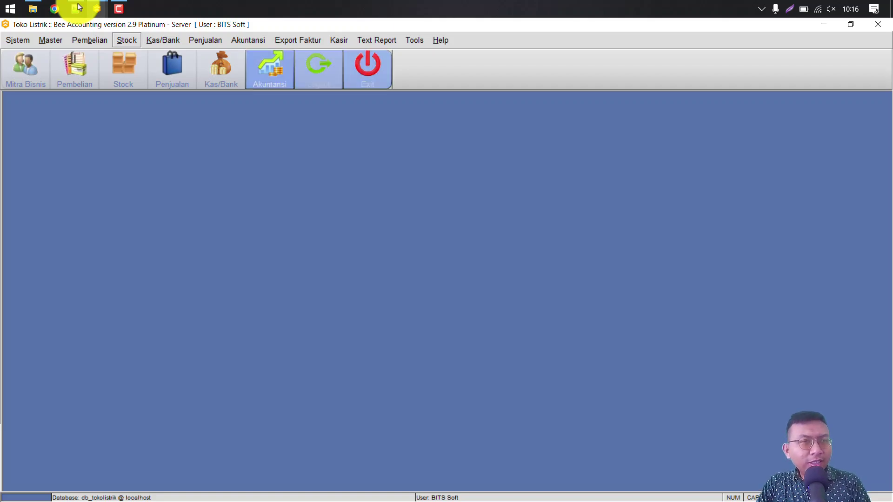
Step: Select SaldoStock.xls in the Toko Listrik - BA folder, then return to Bee Accounting
click(33, 8)
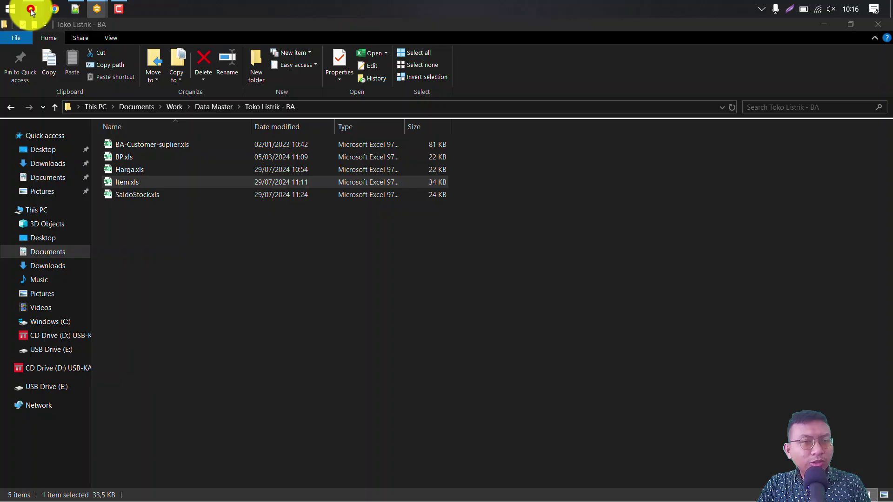
click(129, 194)
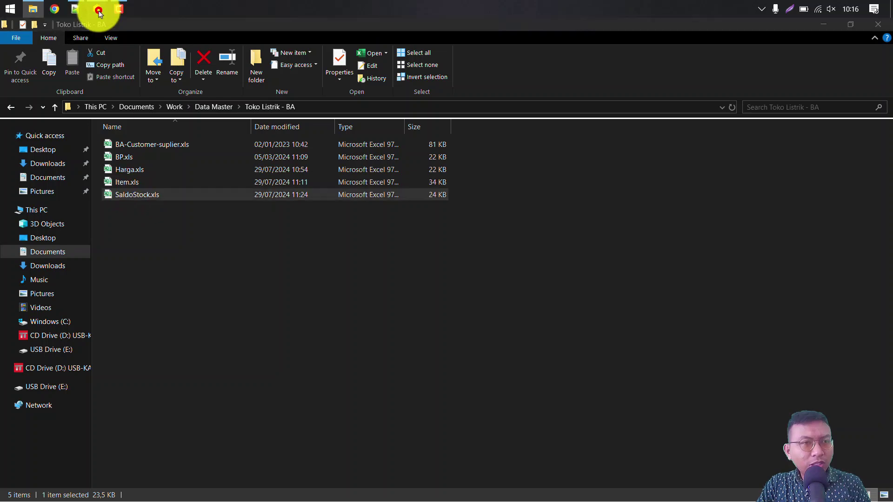
mouse_move(97, 8)
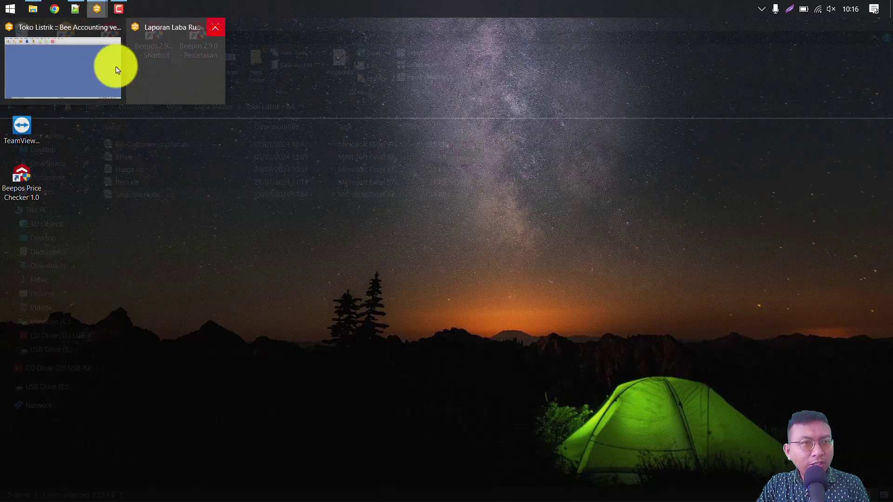
click(117, 70)
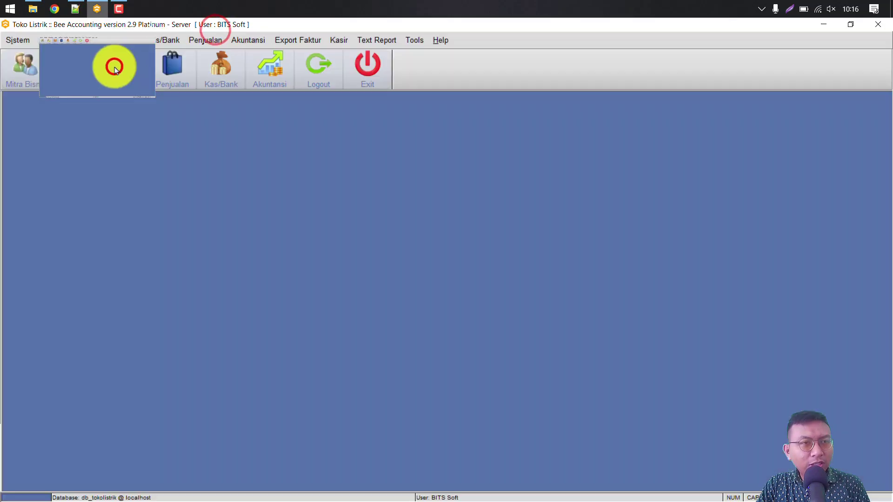
Step: Open Lihat Stock, refresh the stock figures, and add the HPP cost column
click(115, 68)
click(116, 70)
key(alt+r)
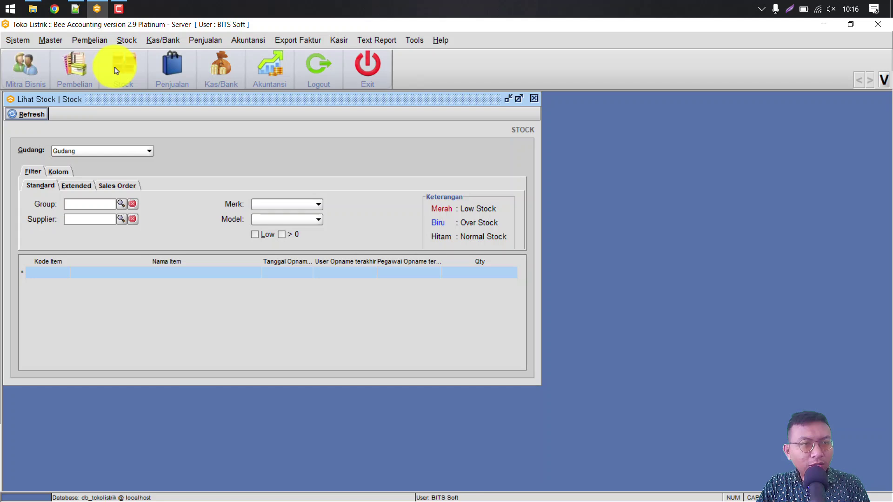
key(Return)
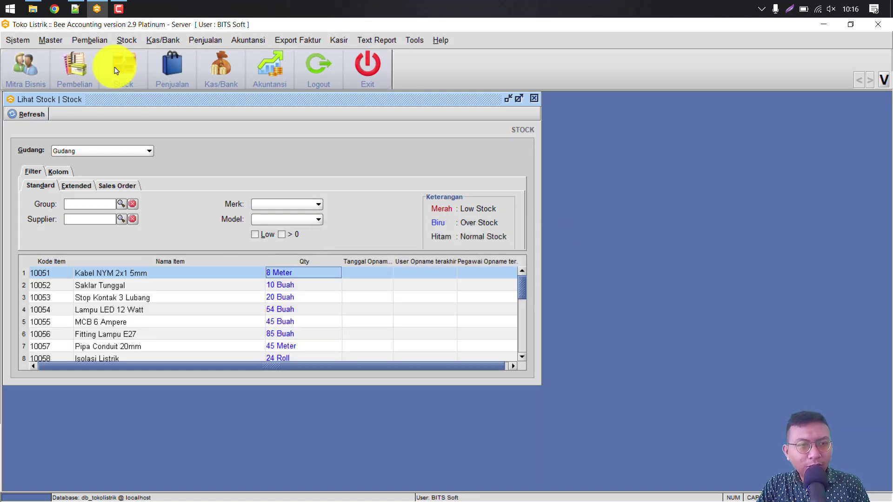
key(alt+k)
key(alt+h)
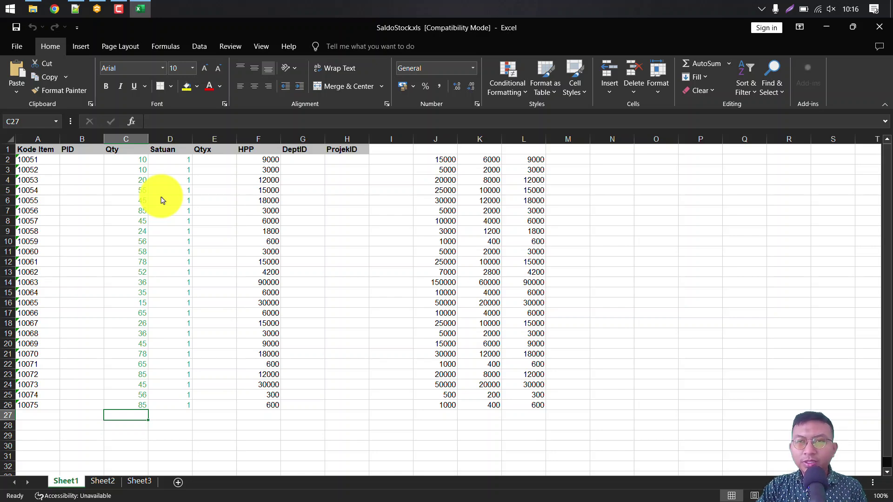
Step: Close the SaldoStock workbook and return to Bee Accounting's Lihat Stock list
click(879, 27)
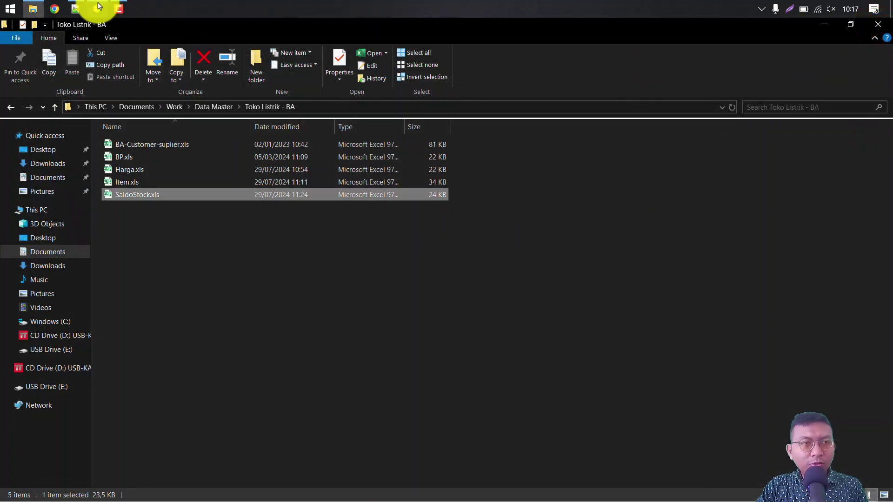
click(98, 8)
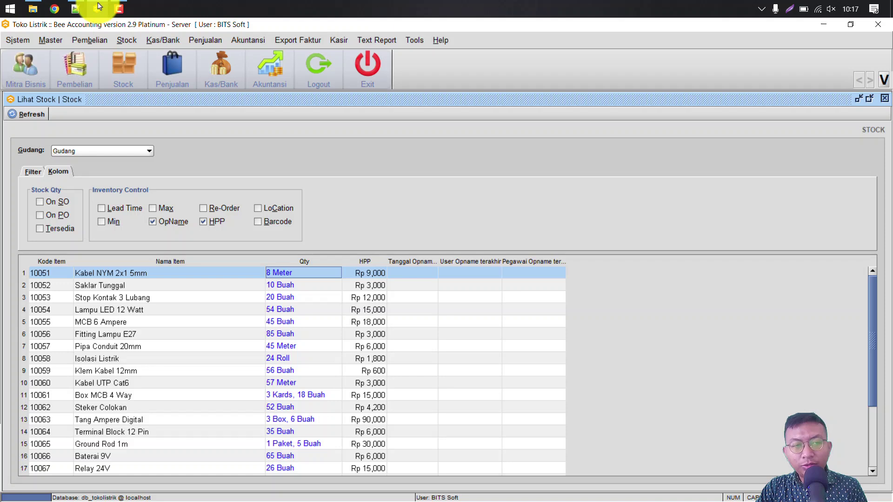
Step: Start a new entry in Pembelian and choose the suggested supplier
key(alt+b)
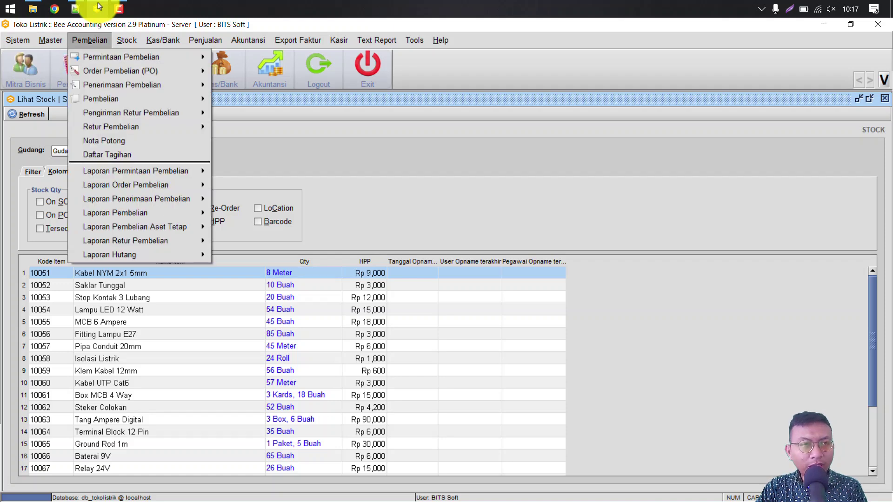
key(Down)
key(Down)
key(Down)
key(Down)
key(Right)
key(Down)
key(Down)
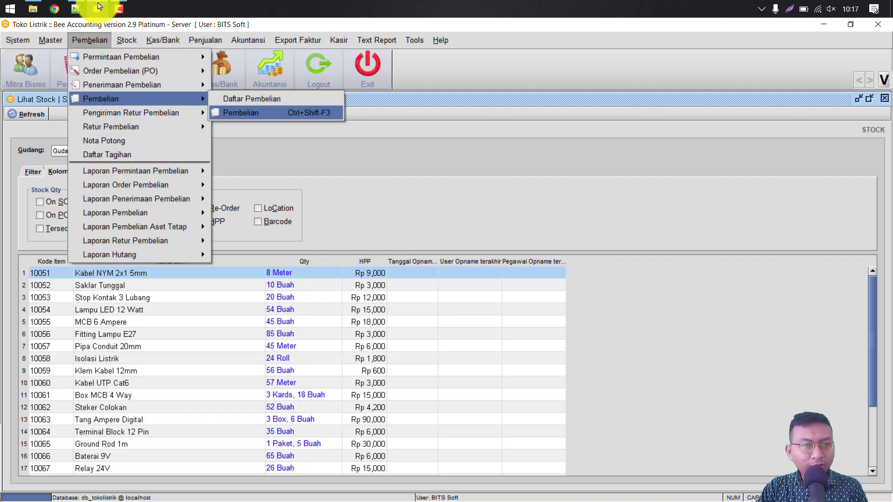
key(Return)
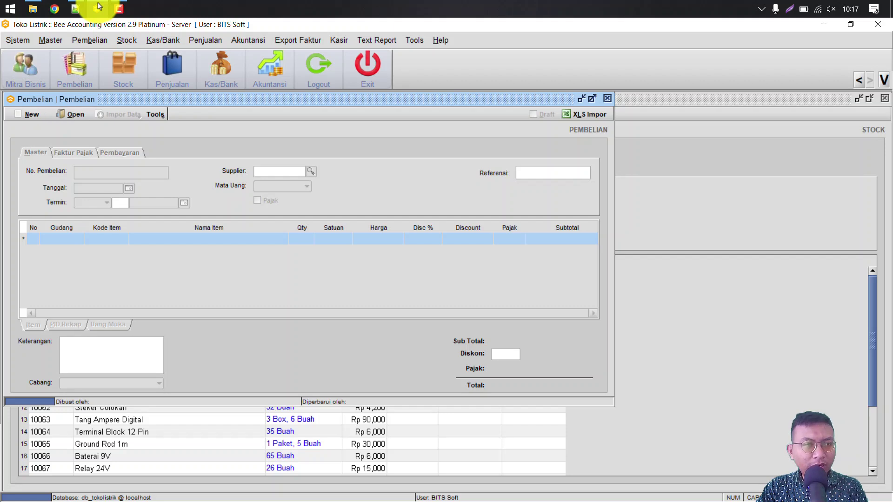
key(ctrl+n)
key(Tab)
text(ot)
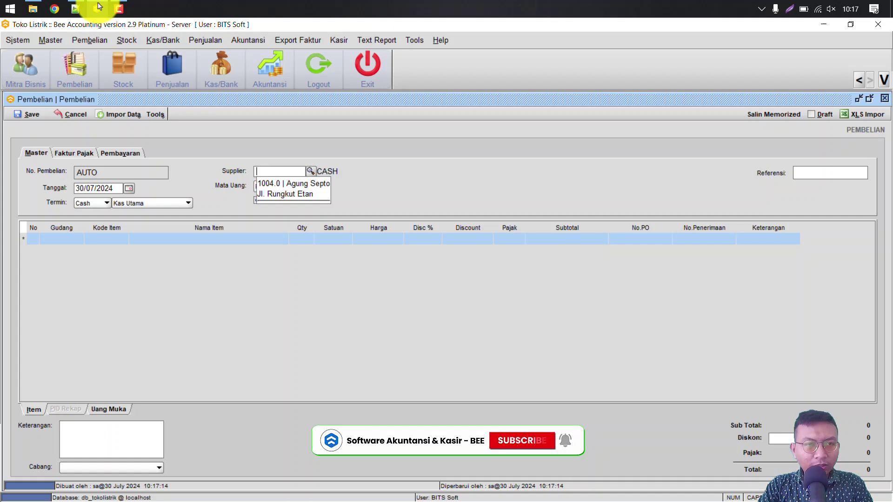
key(Return)
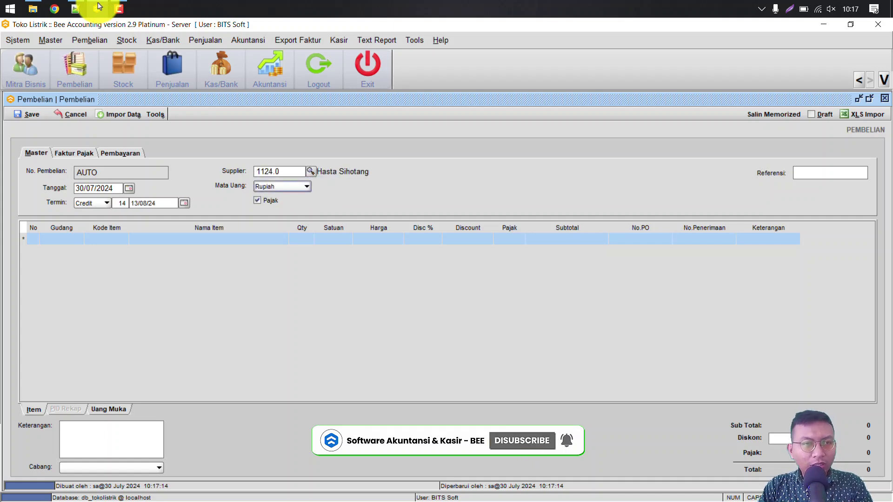
Step: Add item 10051 Kabel NYM 2x1 5mm with unit Rol and quantity 5
key(Return)
text(kab)
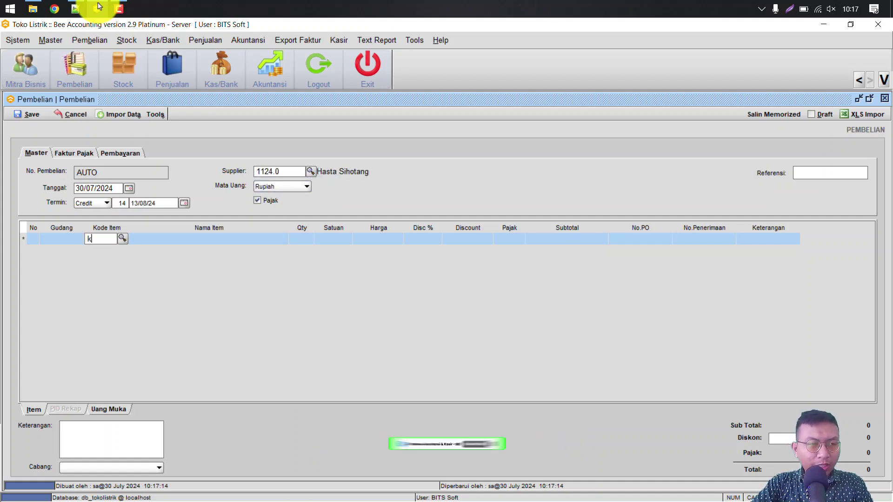
key(Down)
key(Return)
key(Return)
key(Down)
key(Left)
text(5)
key(Return)
key(Return)
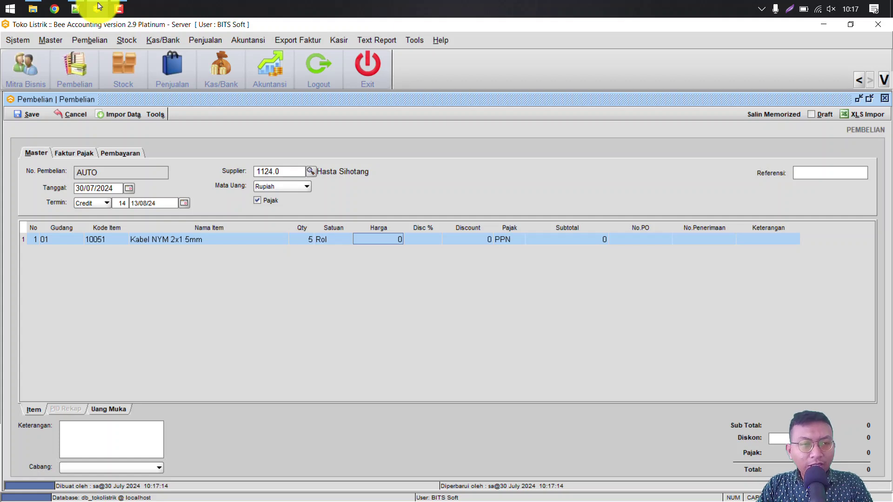
key(alt+s)
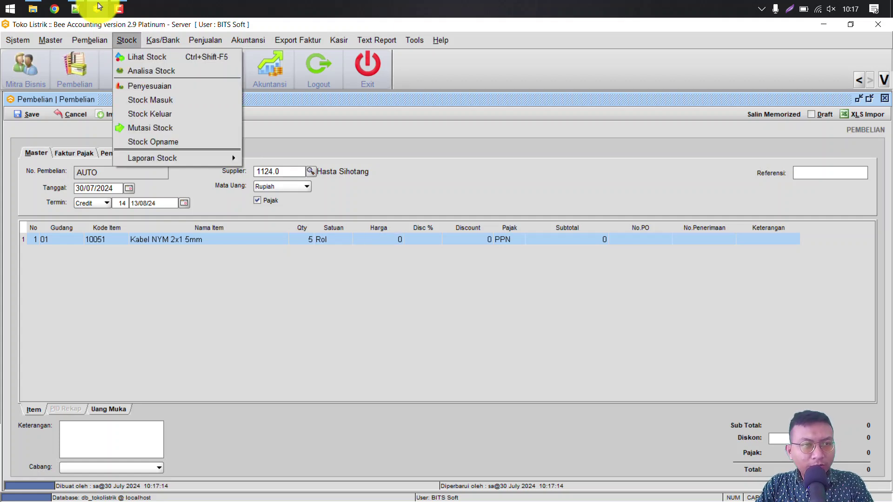
key(Down)
key(Return)
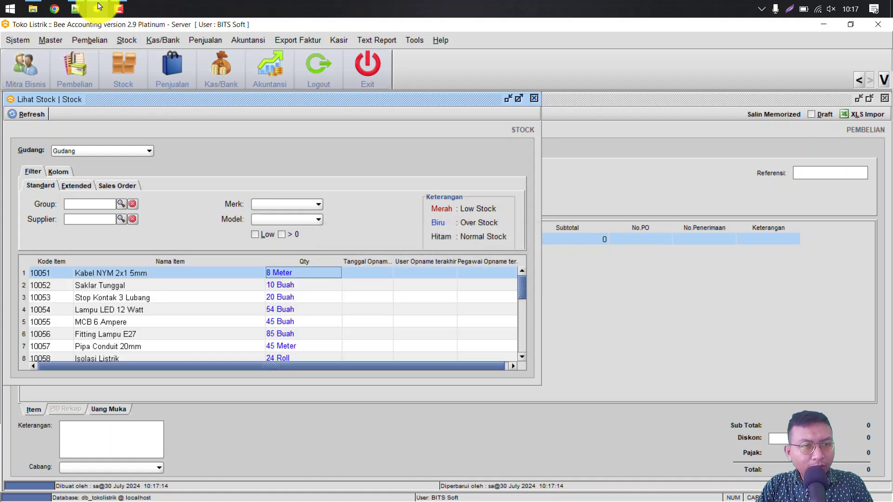
key(alt+k)
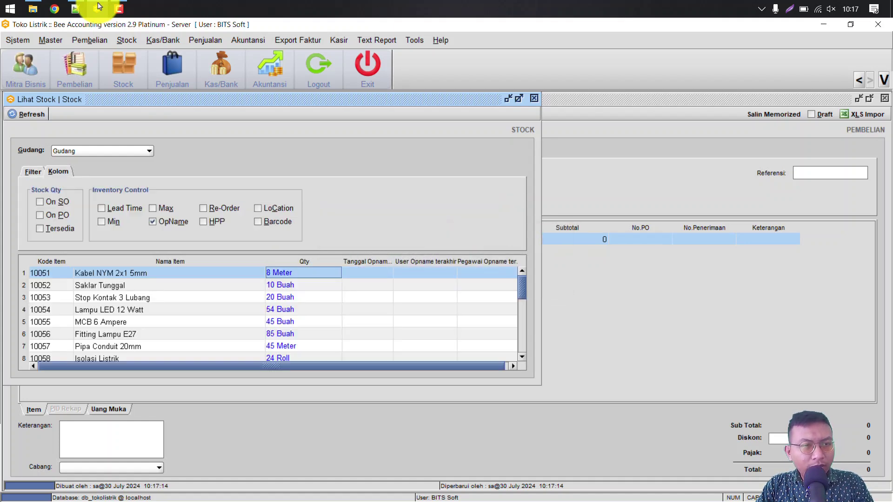
key(alt+h)
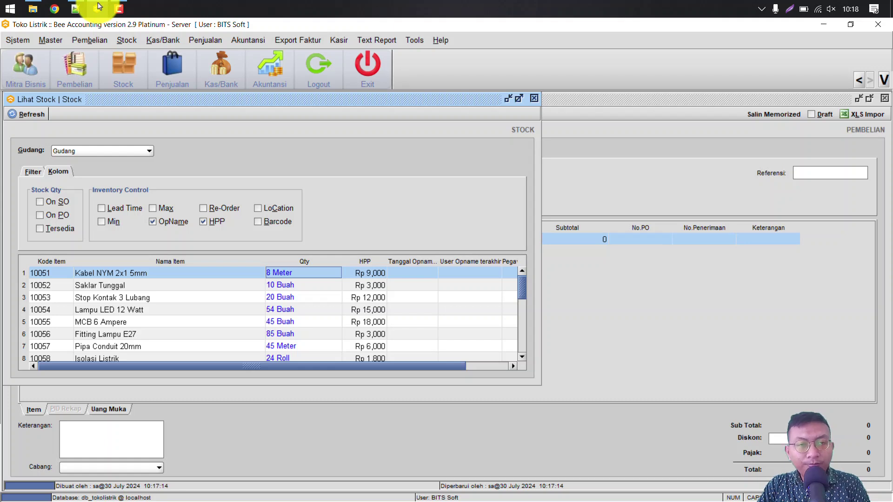
key(Escape)
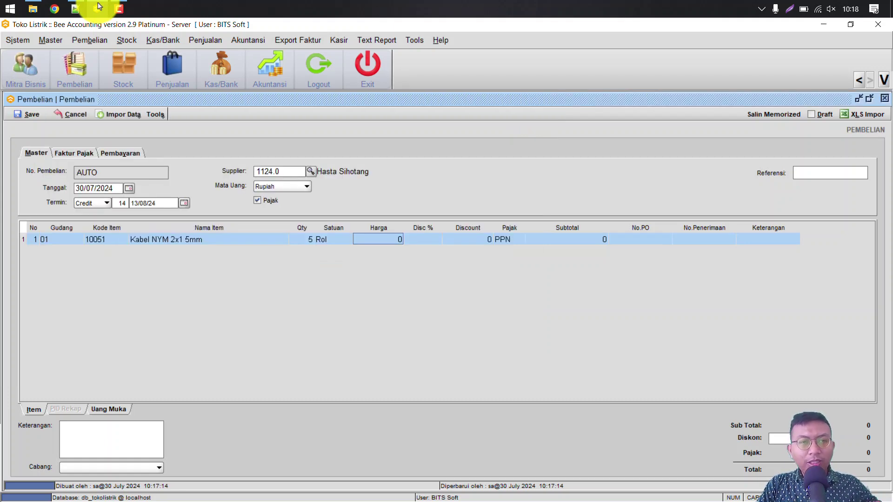
Step: Set the cable line's Harga to 900,000 per roll
key(F2)
text(900,00)
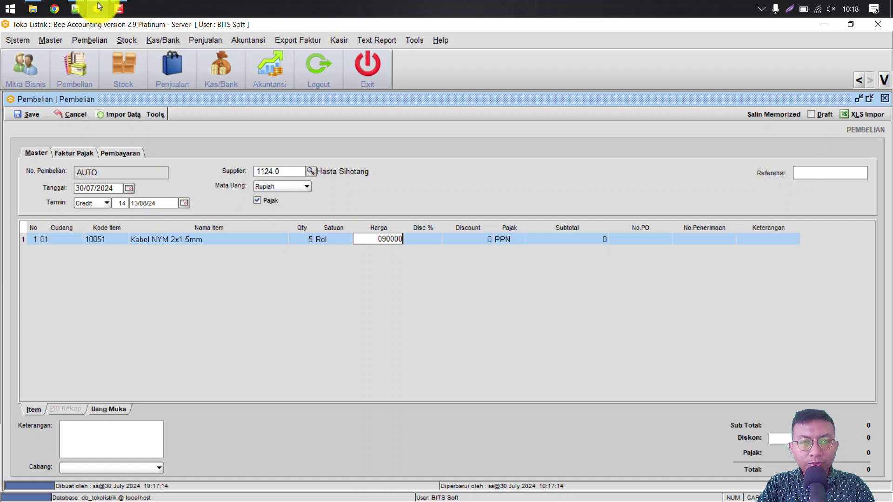
text(0)
key(Return)
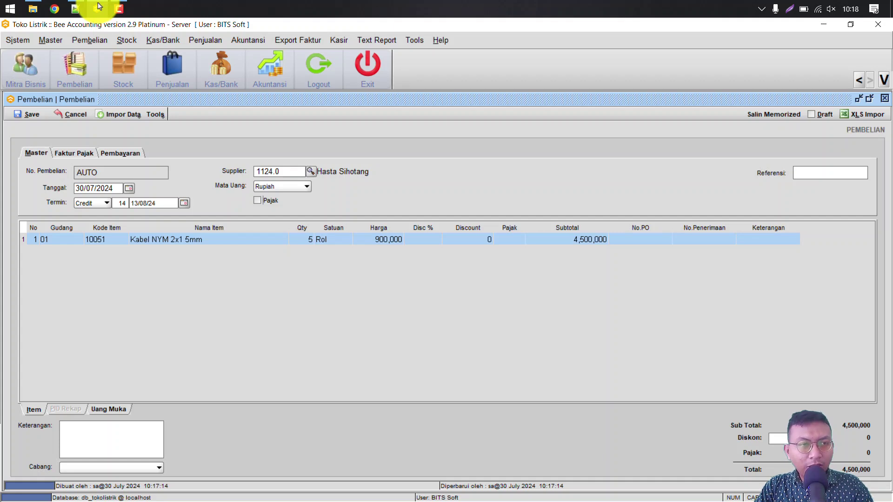
Step: Save purchase BL00001001 without printing it, and open Lihat Stock
key(ctrl+s)
key(Return)
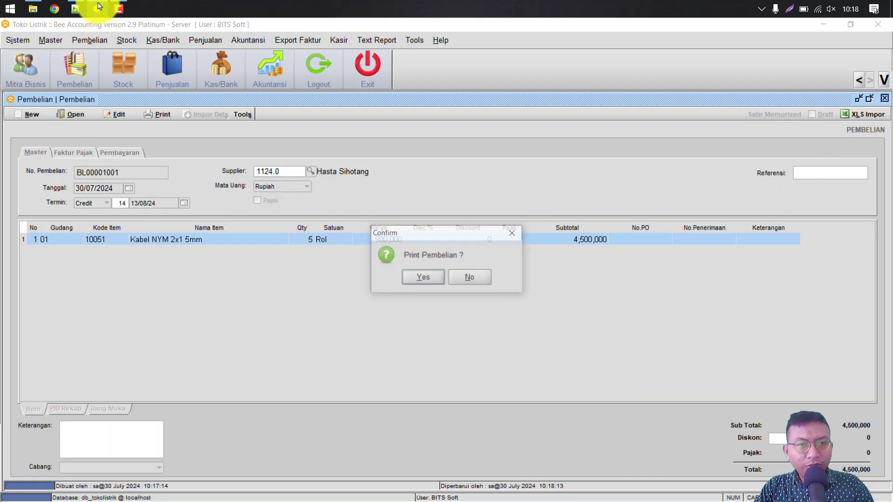
key(Tab)
key(Return)
key(alt+s)
key(Return)
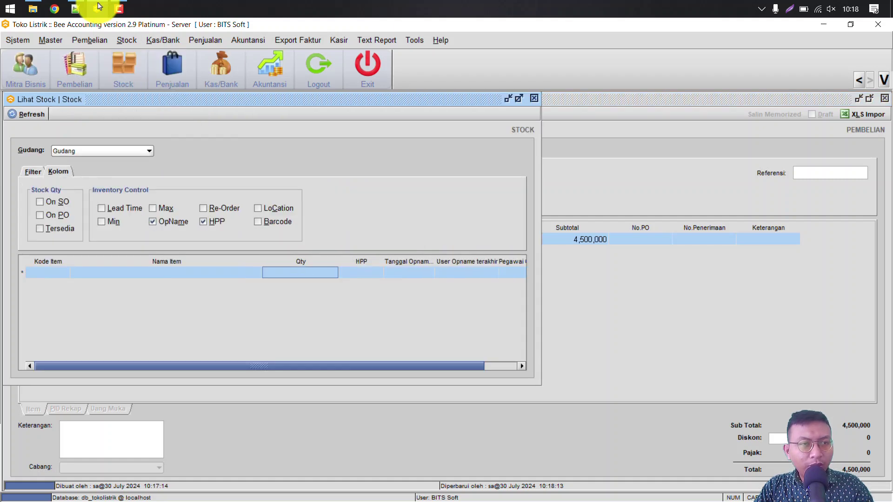
Step: Refresh stock to confirm Kabel NYM 2x1 5mm shows 5 Rol, 8 Meter, then close Lihat Stock
key(alt+r)
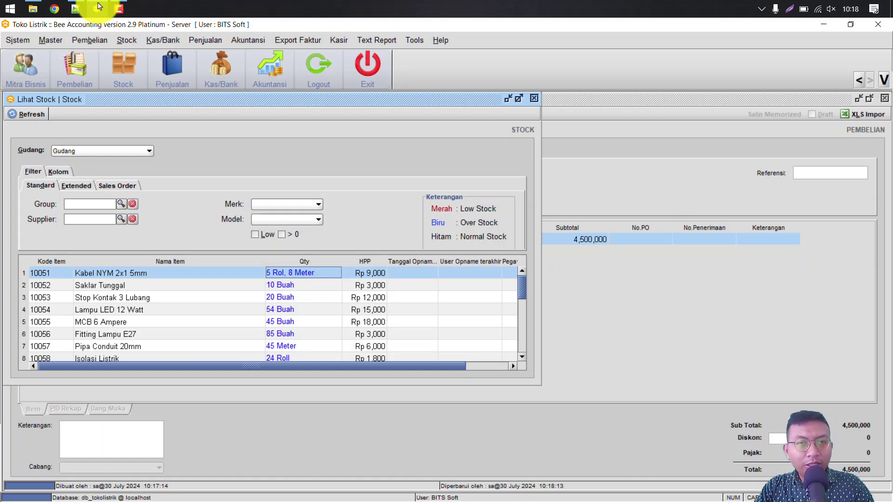
key(ctrl+F4)
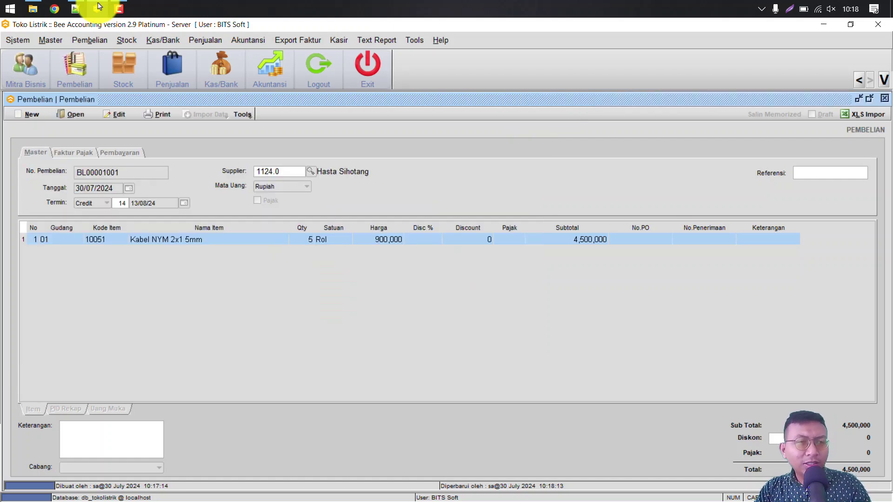
Step: Open the Kartu Stock report from Stock > Laporan Stock
key(alt+s)
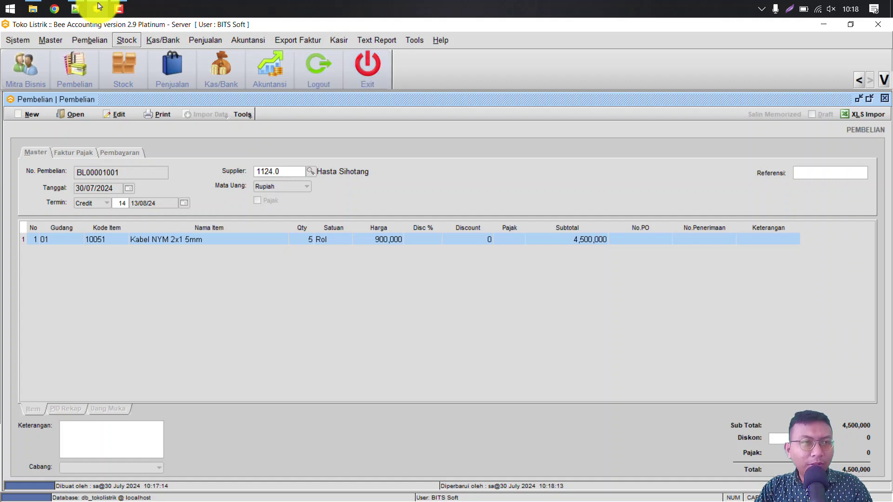
key(Down)
key(Down)
key(Down)
key(Down)
key(Down)
key(Down)
key(Right)
key(Down)
key(Down)
key(Down)
key(Up)
key(Return)
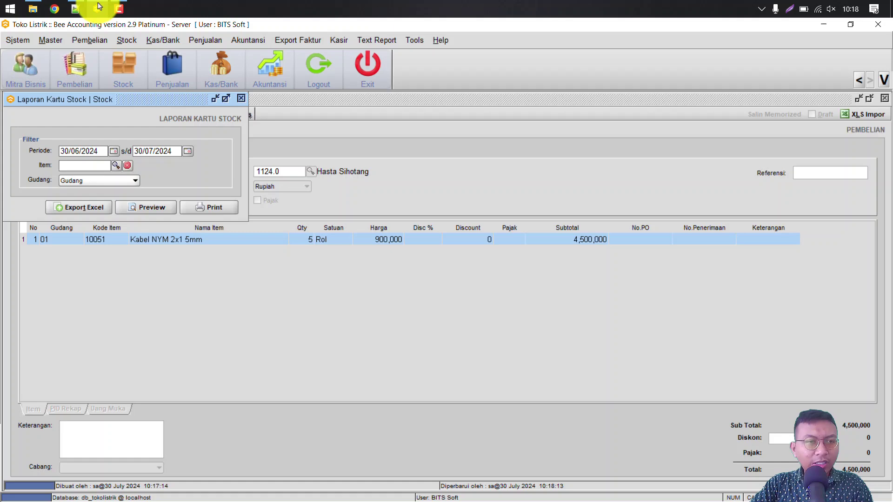
Step: Preview and close the stock card for Kabel NYM 2x1 5mm, showing a 5 Rol, 8 Meter balance
text(ny)
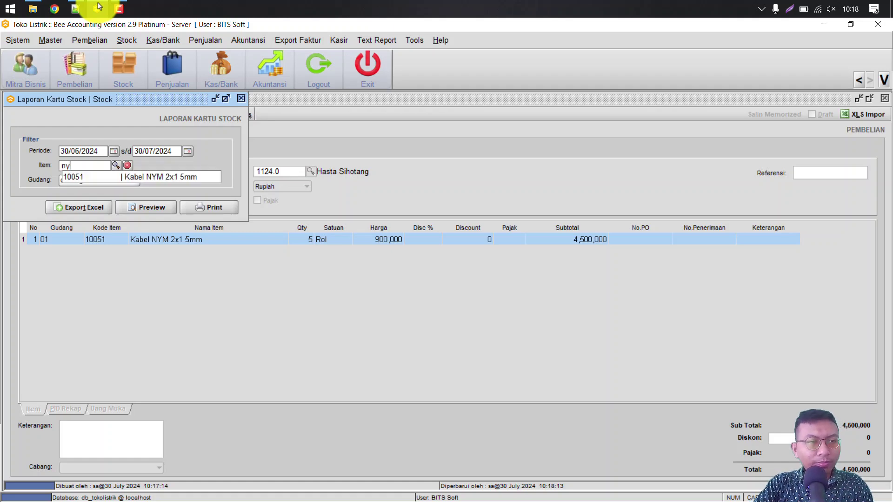
key(Return)
key(Tab)
key(Return)
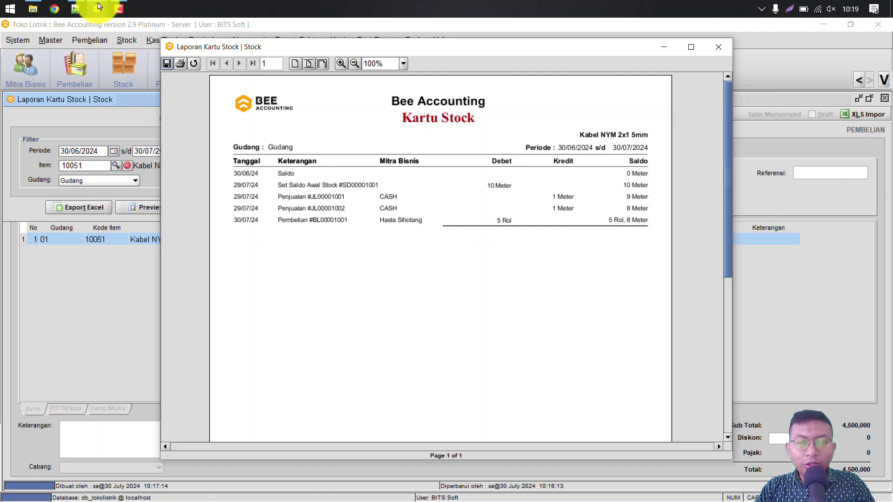
key(alt+F4)
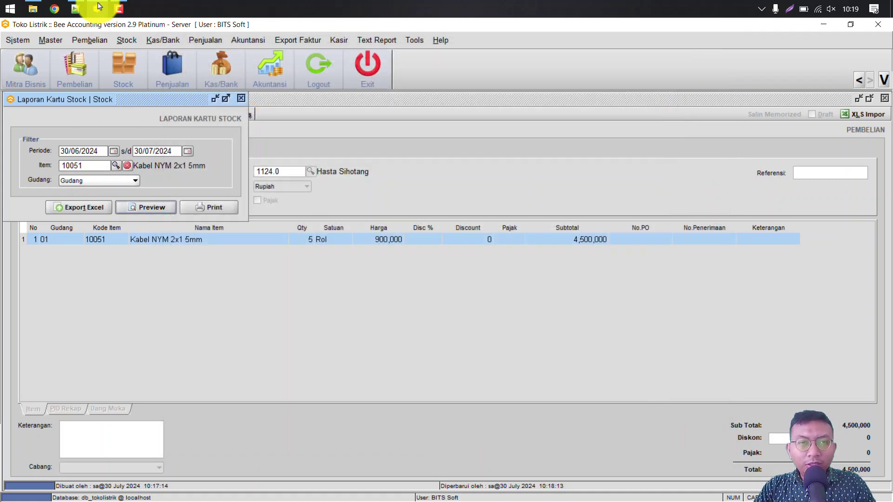
key(Down)
key(Up)
key(Right)
Step: Preview the History HPP Item report for item 10051, confirming HPP stays 9,000, then close it
key(Down)
key(Down)
key(Down)
key(Down)
key(Down)
key(Down)
key(Down)
key(Return)
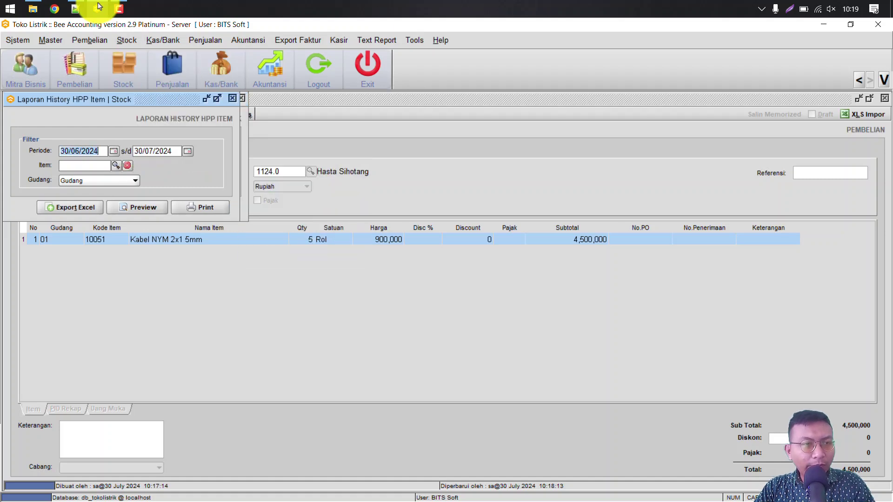
text(10051)
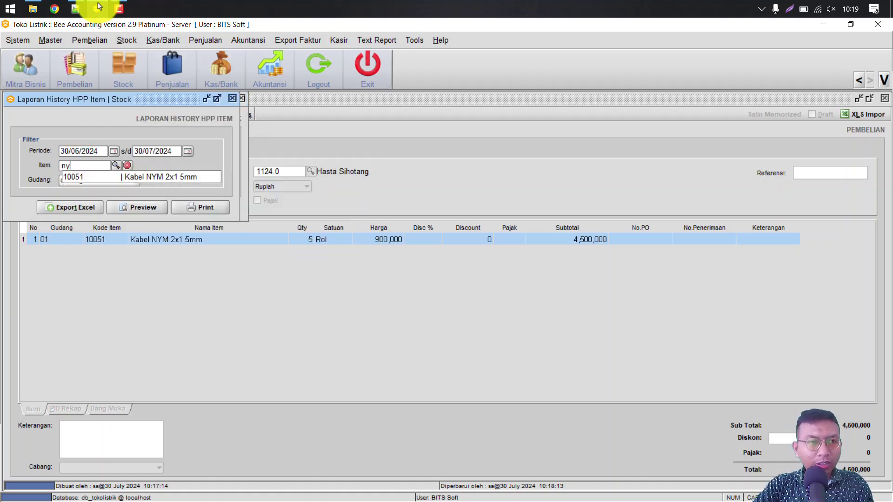
key(Return)
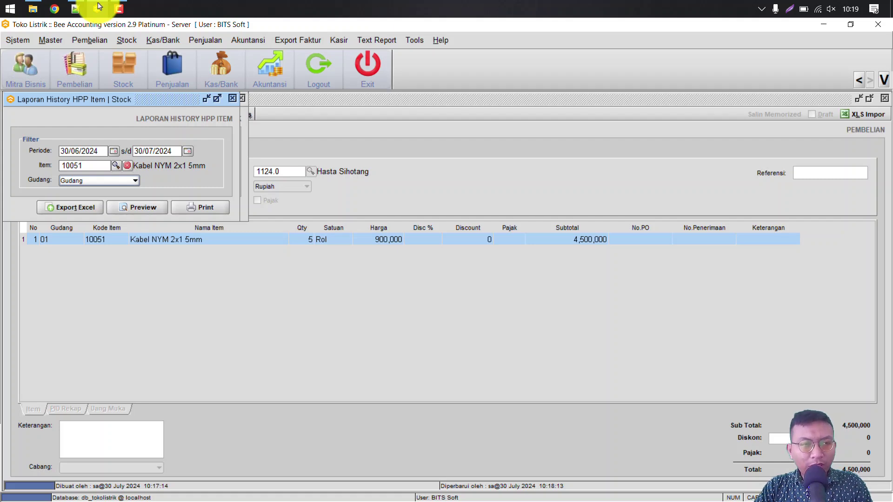
key(Return)
key(Return)
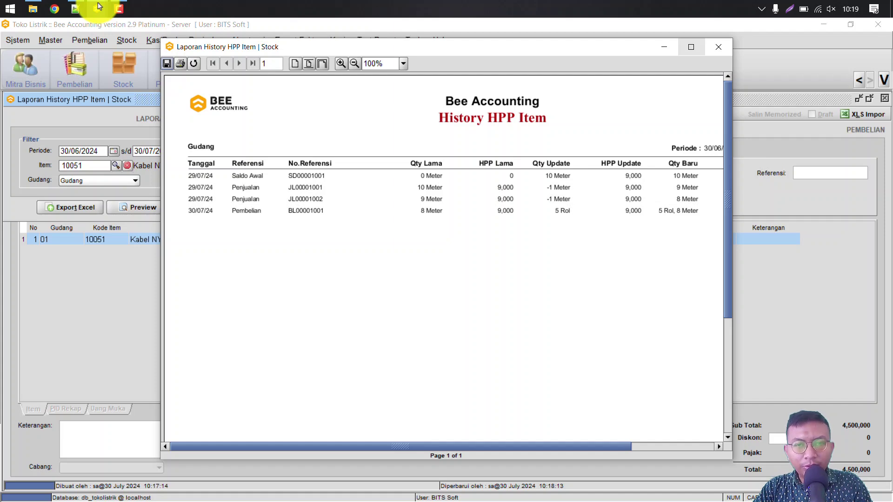
key(Right)
key(Right)
key(Right)
key(Right)
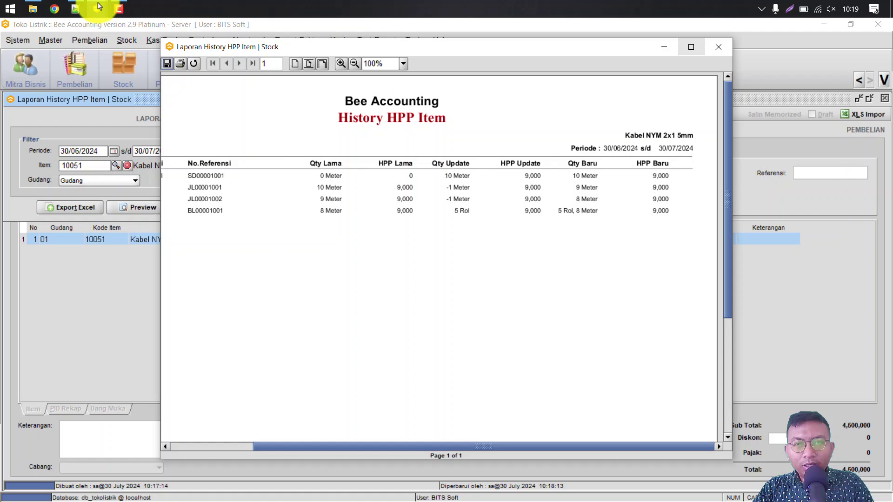
key(Escape)
Step: Close the HPP report form and close the current Kasir 1 session in Buka/Tutup Kasir
key(Escape)
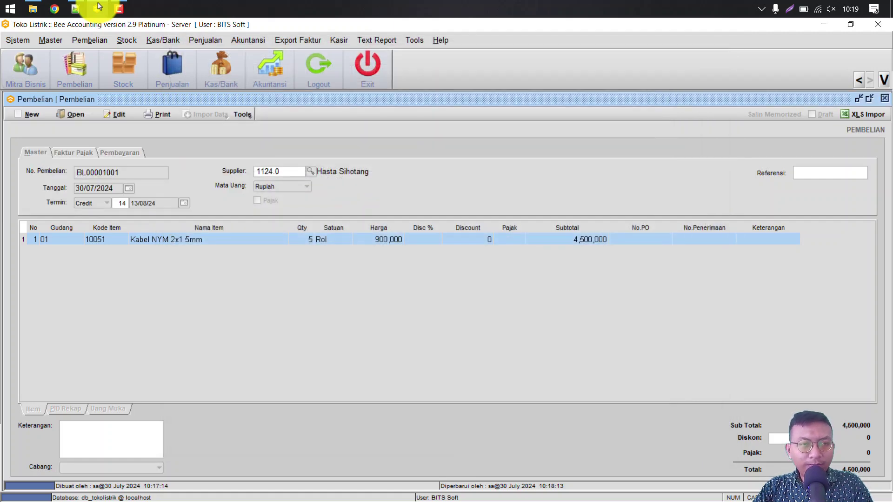
key(Escape)
key(Escape)
key(Escape)
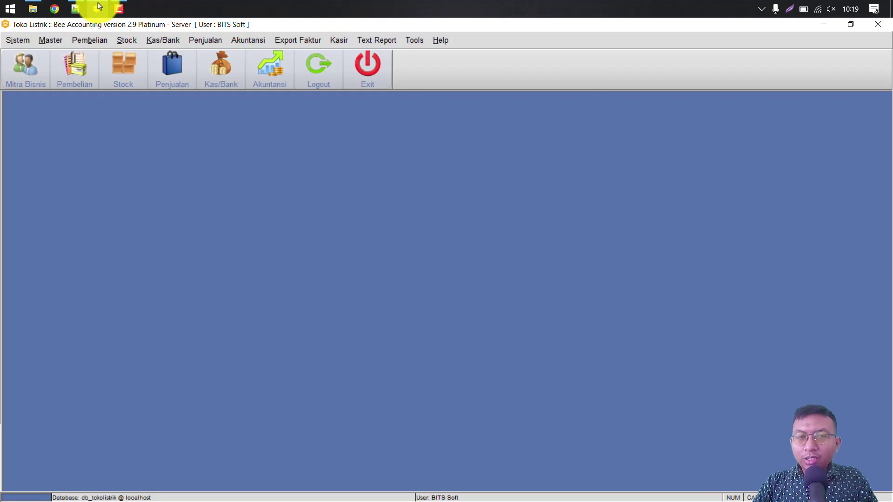
key(F12)
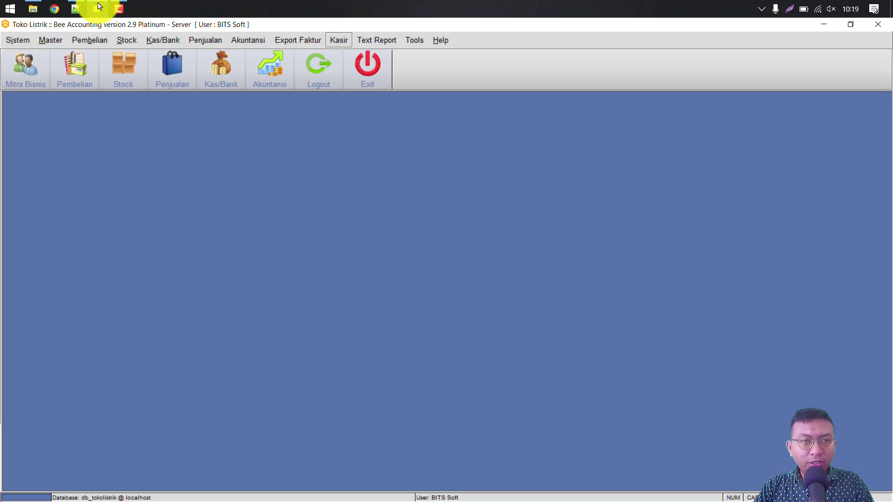
key(Down)
key(Down)
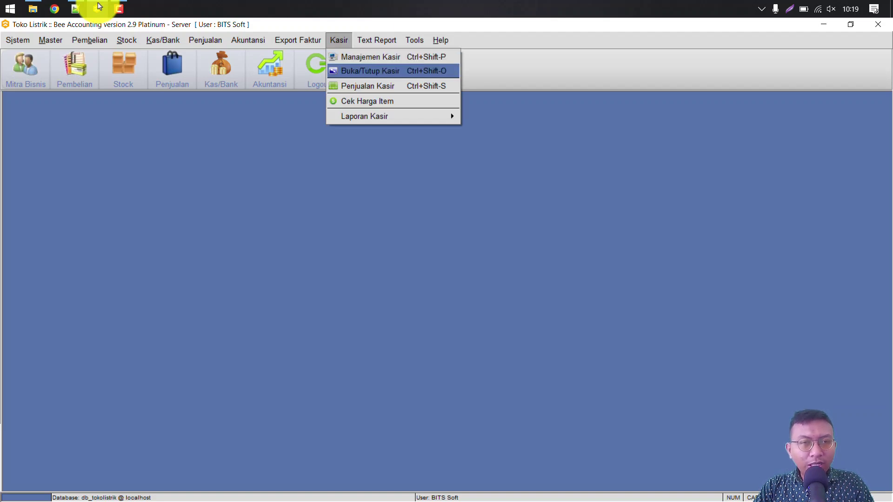
key(Return)
key(alt+t)
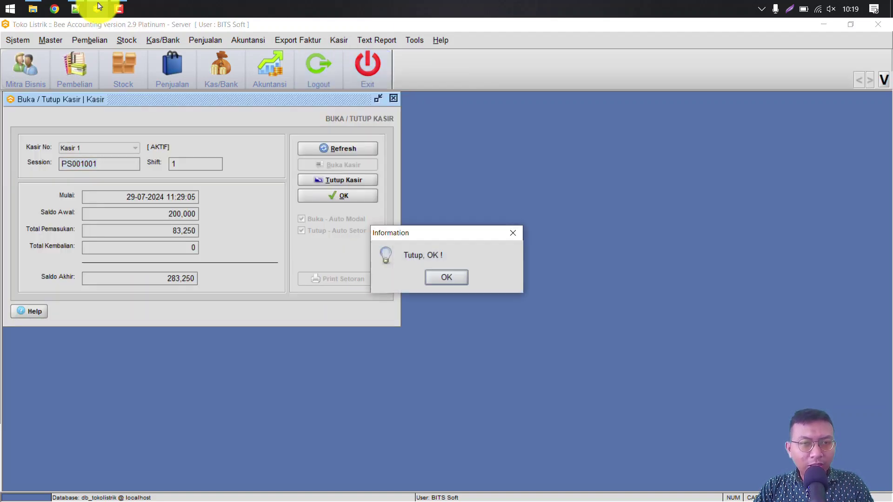
key(Return)
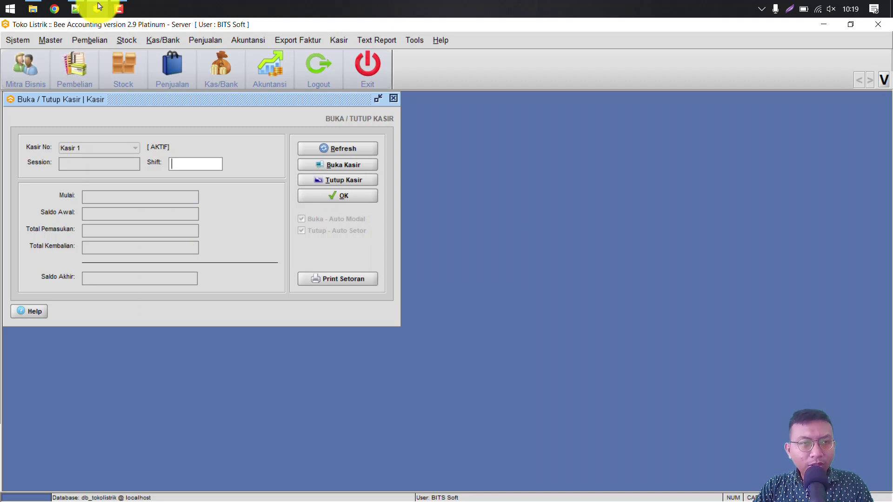
Step: Open a new Kasir 1 session for shift 1 with a 200,000 opening balance
text(1)
key(alt+b)
key(Return)
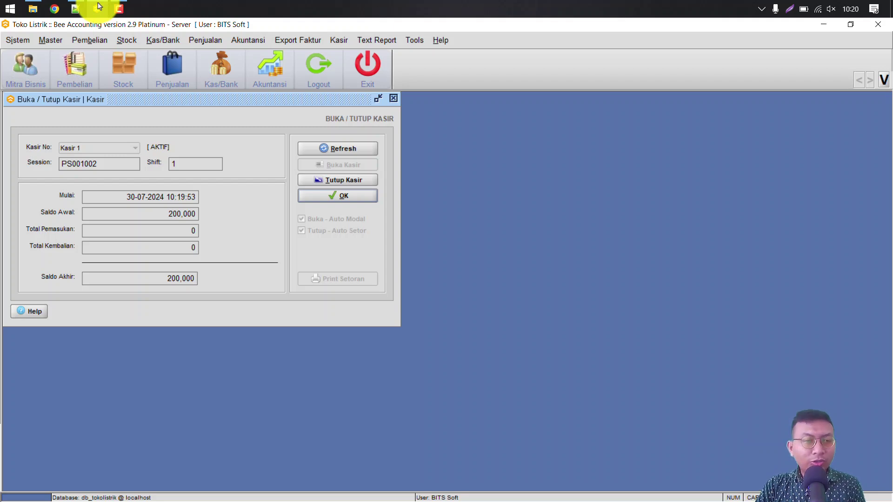
key(Return)
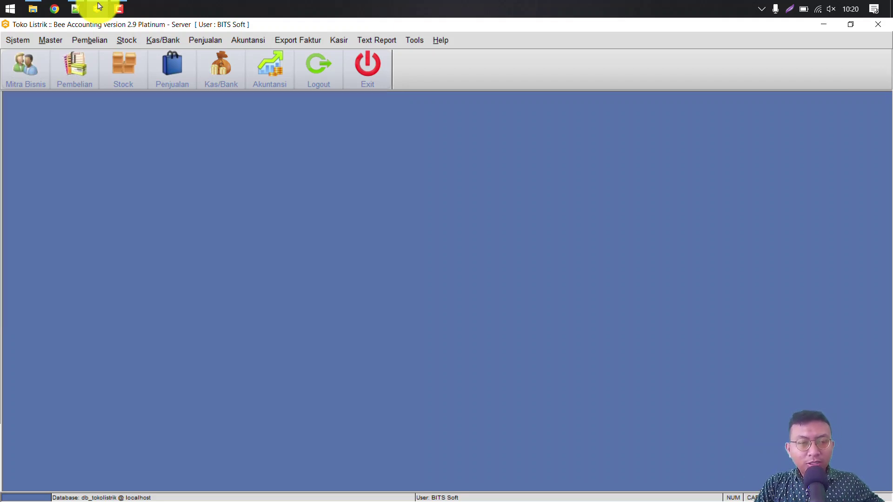
Step: Open Penjualan Kasir and add Kabel NYM 2x1 5mm with quantity 5
key(alt+k)
key(Down)
key(Down)
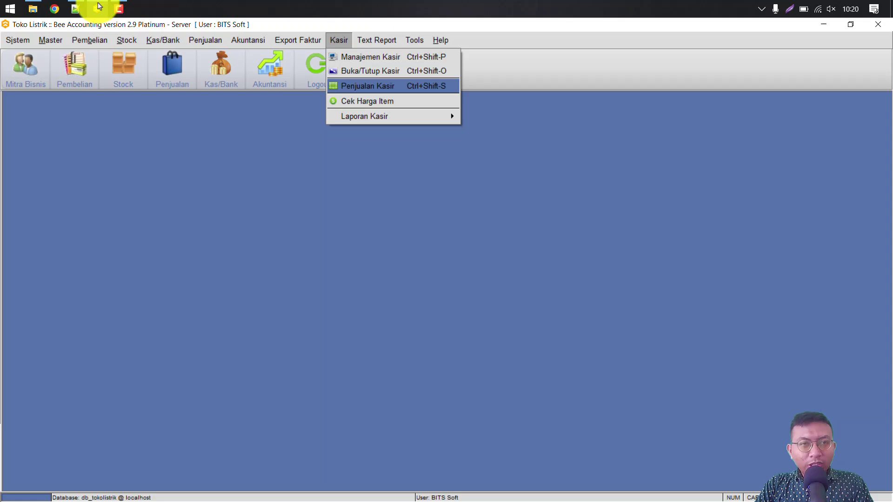
key(Return)
text(kab)
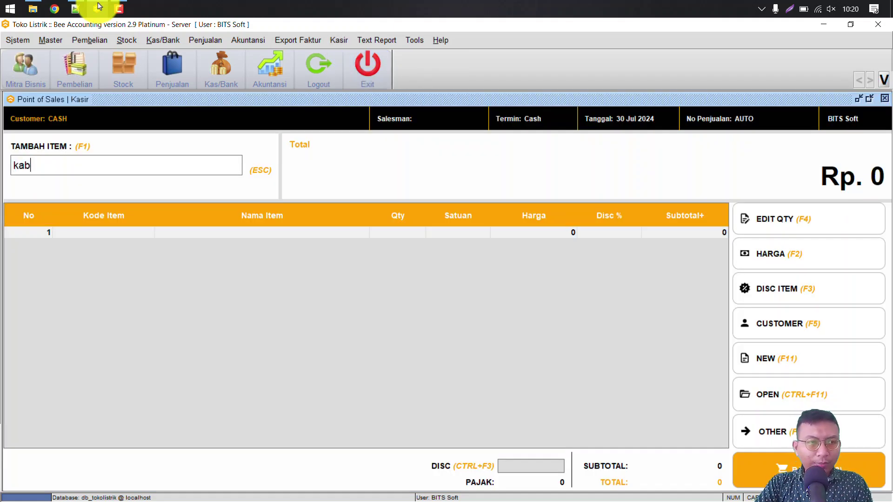
key(Down)
key(Return)
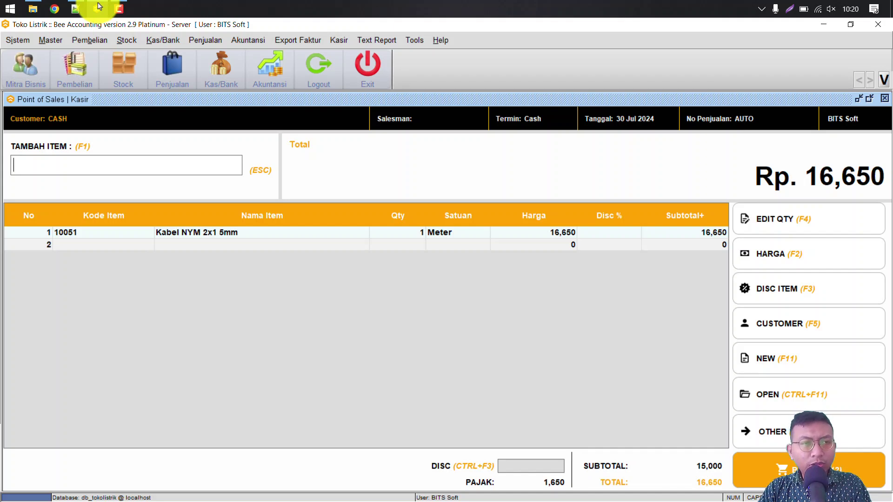
text(5)
key(BackSpace)
key(F4)
text(5)
key(Return)
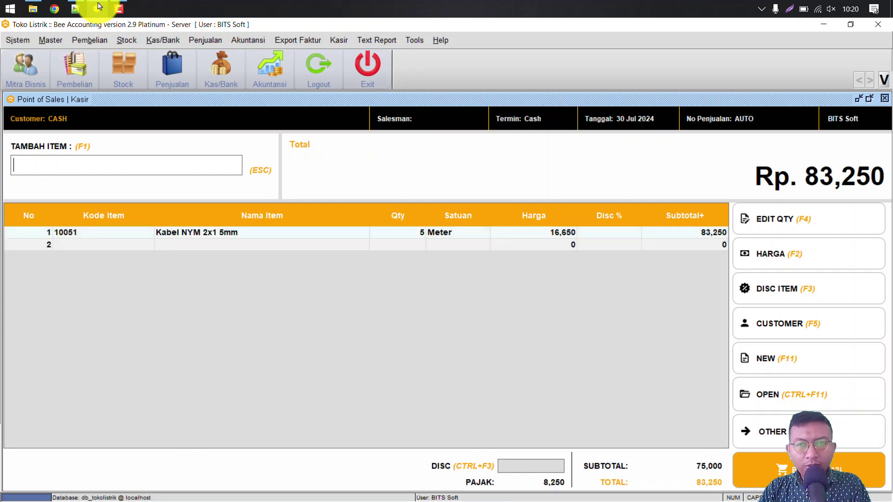
Step: Add 3 Pipa Conduit 20mm from the item list and proceed to payment of 116,550
text(5)
key(BackSpace)
key(Return)
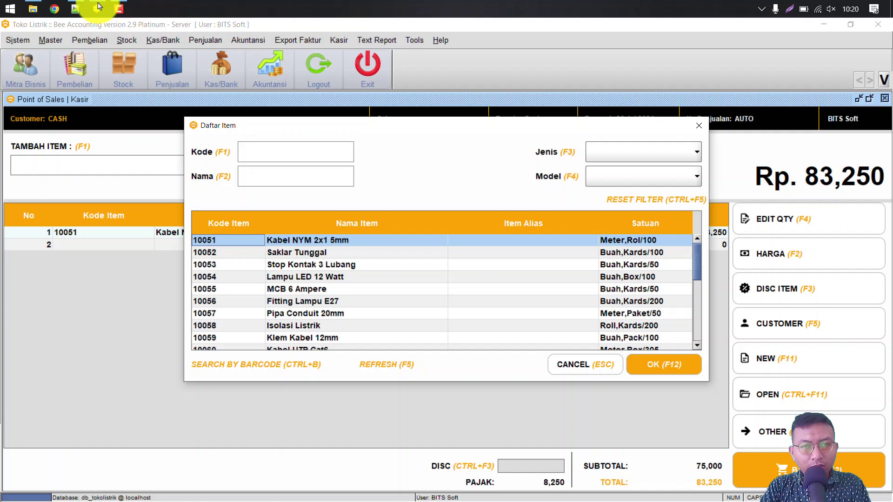
key(Down)
key(Down)
key(Down)
key(Down)
key(Down)
key(Down)
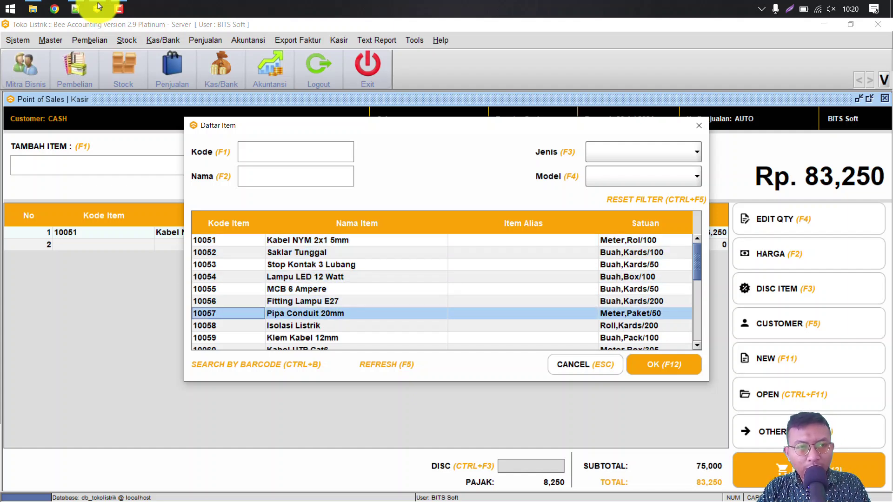
key(Return)
key(F4)
text(3)
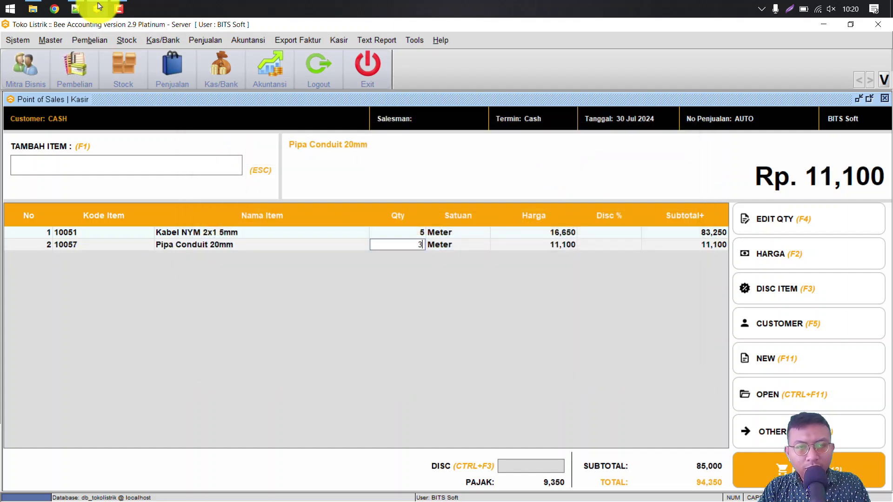
key(Return)
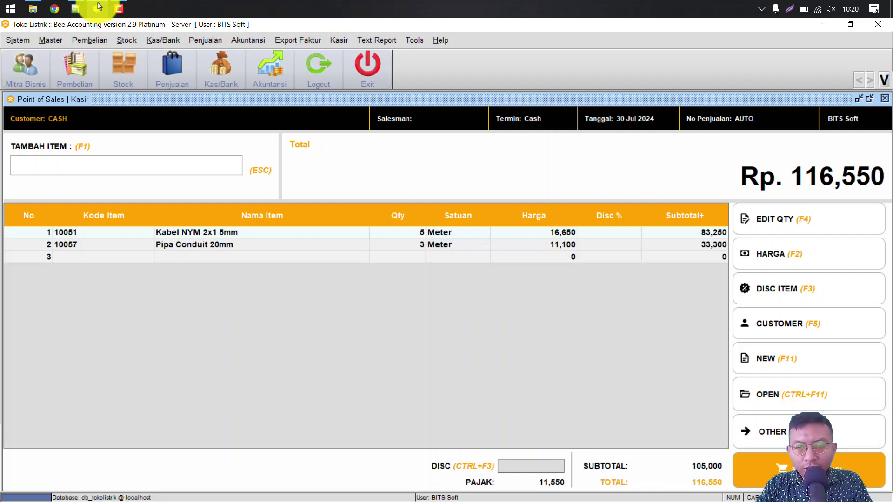
key(F12)
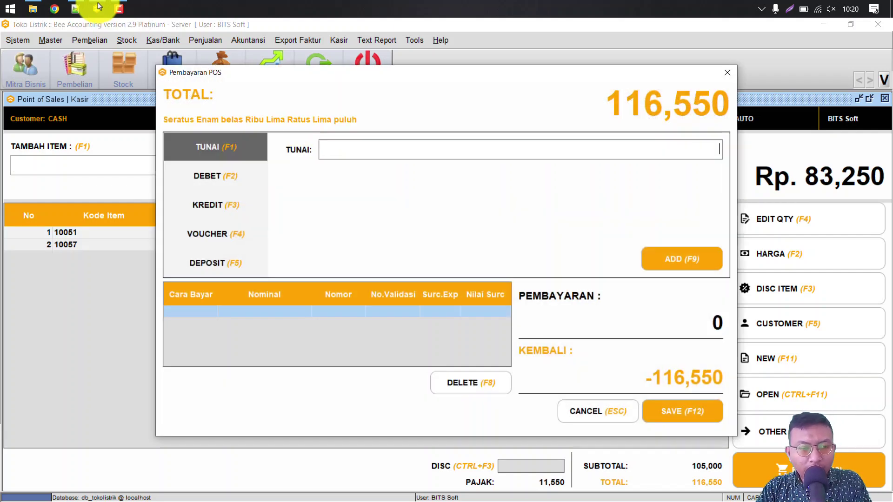
Step: Choose DEBET payment with QRIS as the card type after trying cash and credit options
key(F2)
key(alt+Down)
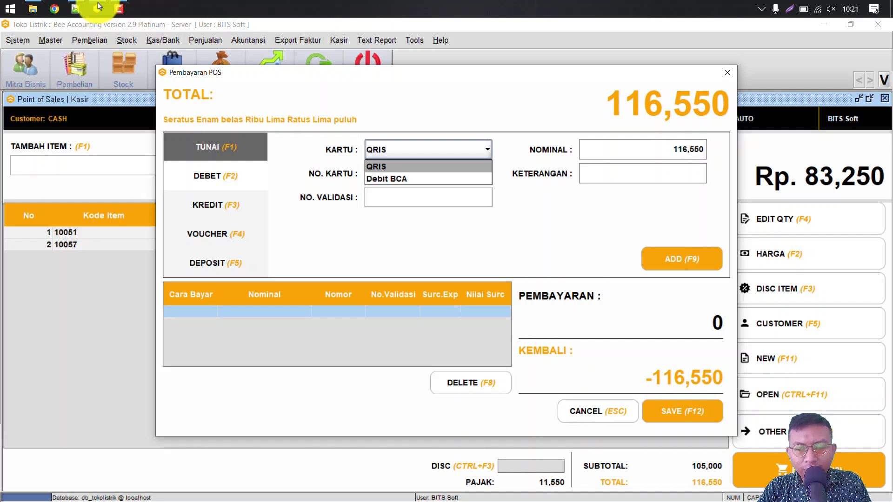
key(Down)
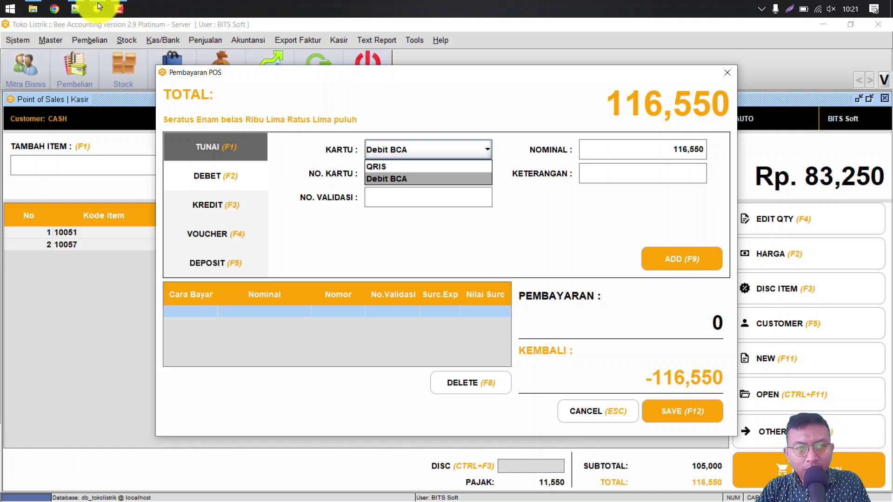
key(Up)
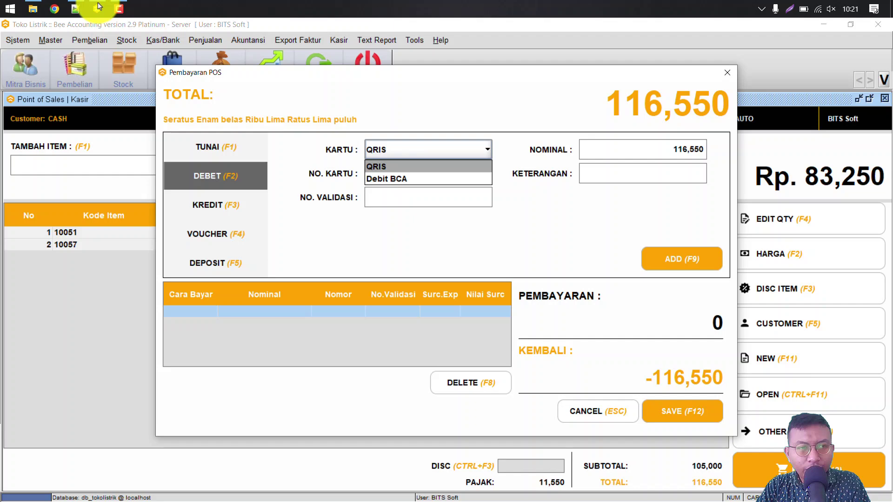
key(F1)
key(F3)
key(alt+Down)
key(Return)
key(Return)
key(Down)
key(Up)
key(F2)
key(alt+Down)
key(Return)
key(alt+Down)
key(Return)
Step: Enter the card number, add the 116,550 debit payment, and save the sale
text(d)
key(BackSpace)
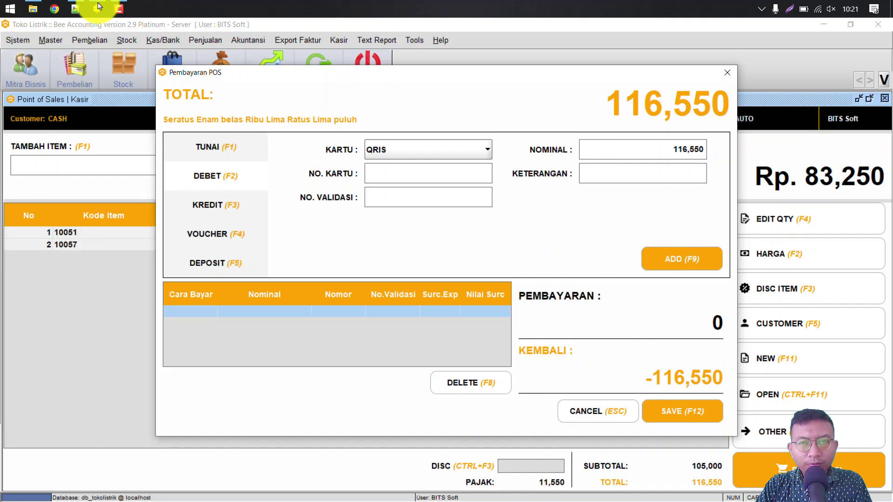
key(F9)
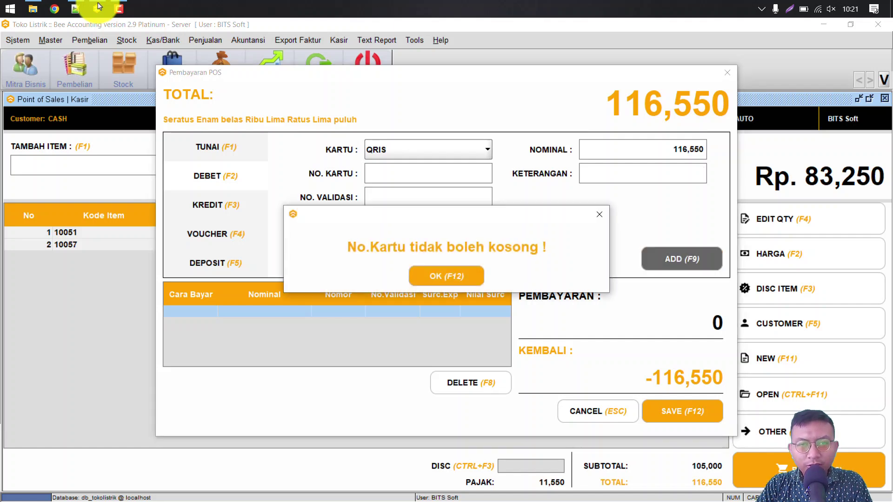
key(F12)
key(F2)
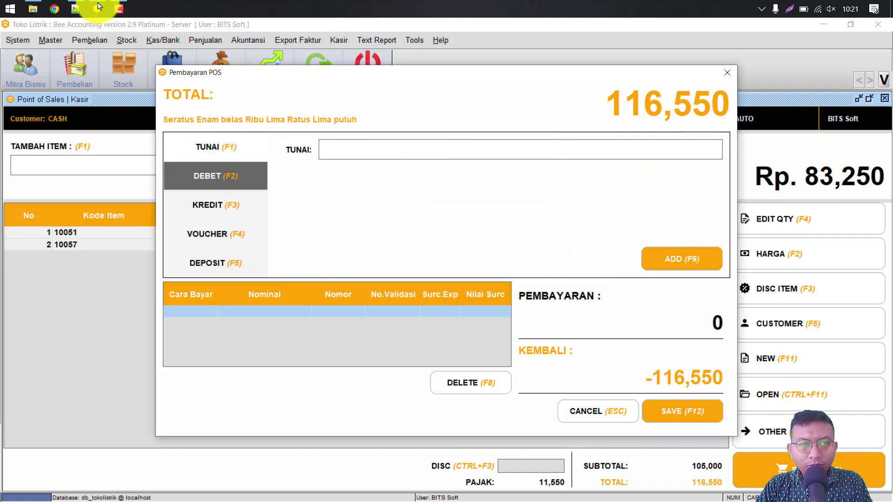
text(543536)
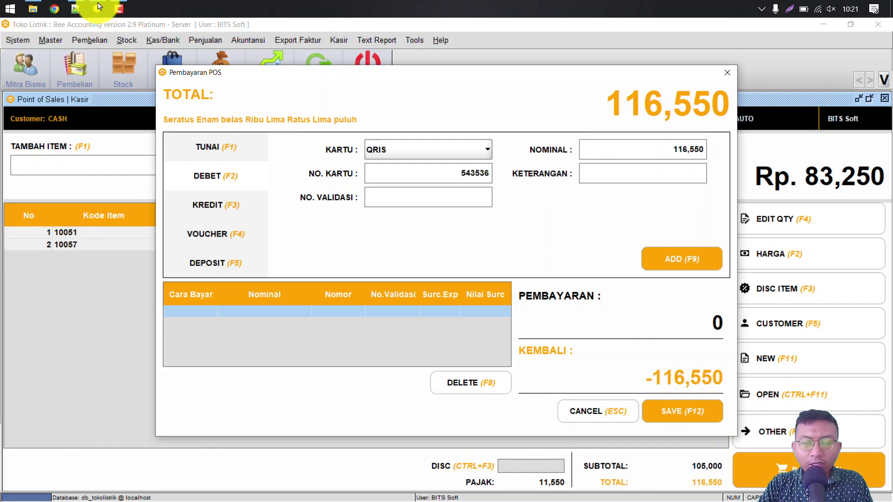
key(F9)
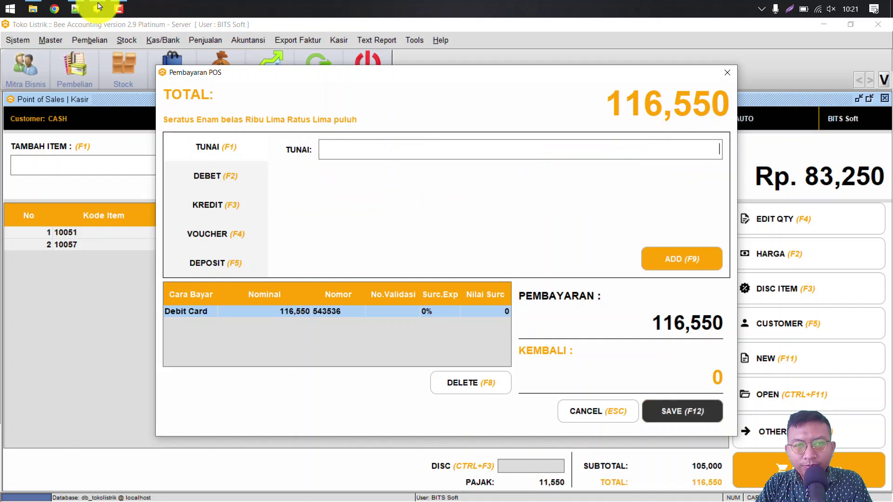
key(F12)
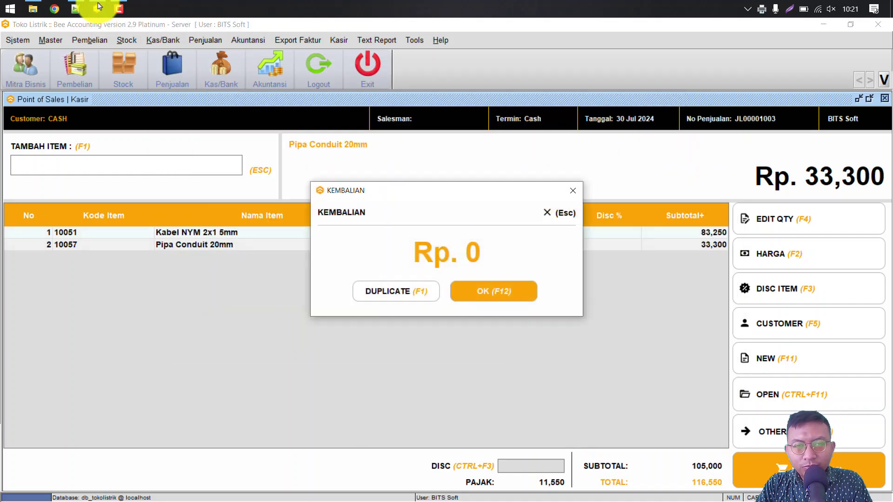
Step: Confirm zero change and check the Daftar Penjualan list showing sale JL00001003
key(F12)
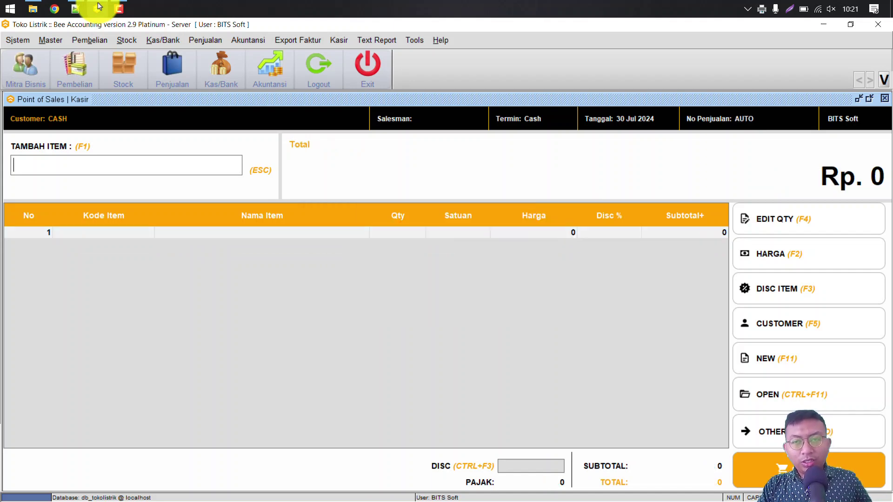
key(ctrl+F11)
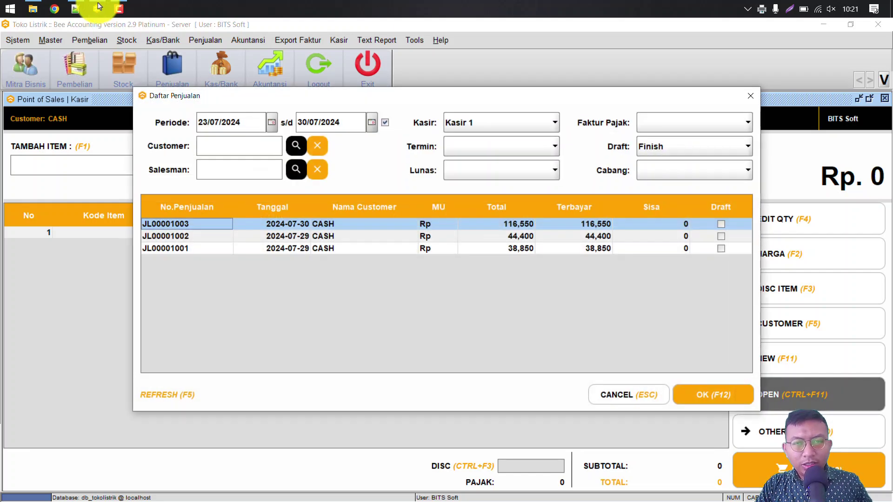
key(Escape)
Step: Open the Cek Harga Item price-check window from the Kasir menu
key(F2)
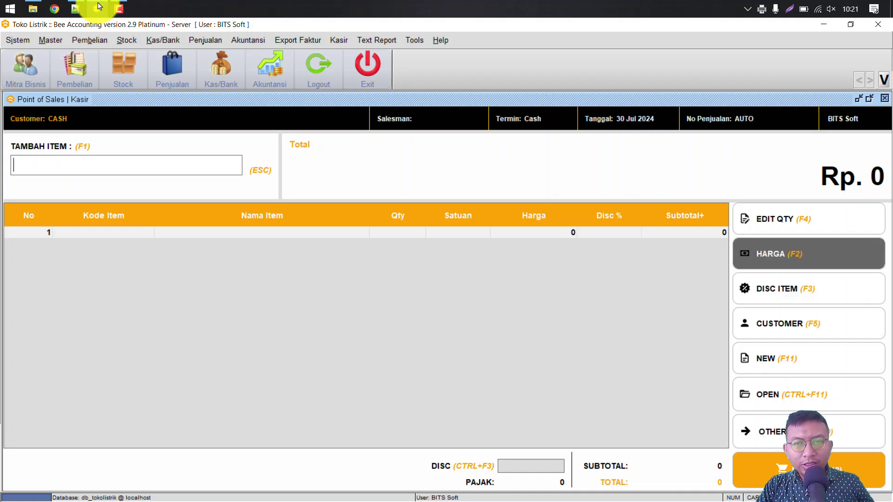
key(F10)
key(Left)
key(Down)
key(Down)
key(Down)
key(Down)
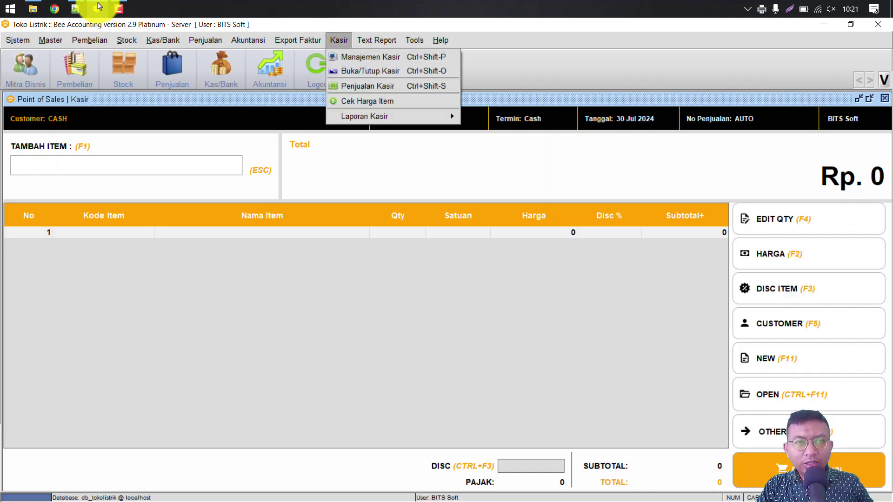
key(Return)
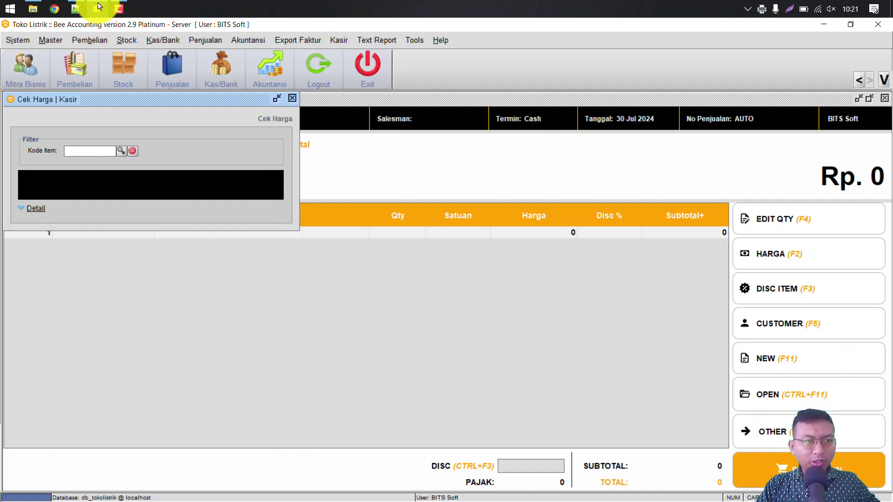
Step: Check the prices of Kabel NYM 2x1 5mm and Kabel UTP Cat6, then close the price check
text(ny)
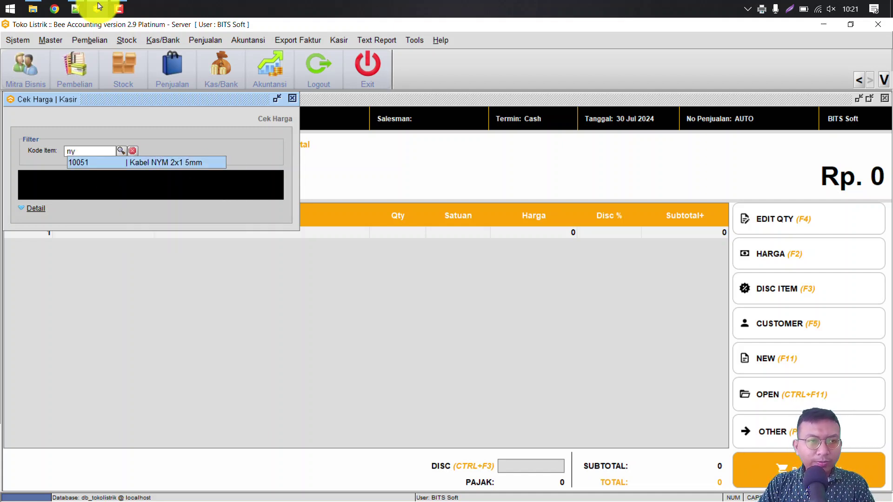
key(Return)
key(BackSpace)
key(BackSpace)
key(BackSpace)
key(BackSpace)
key(BackSpace)
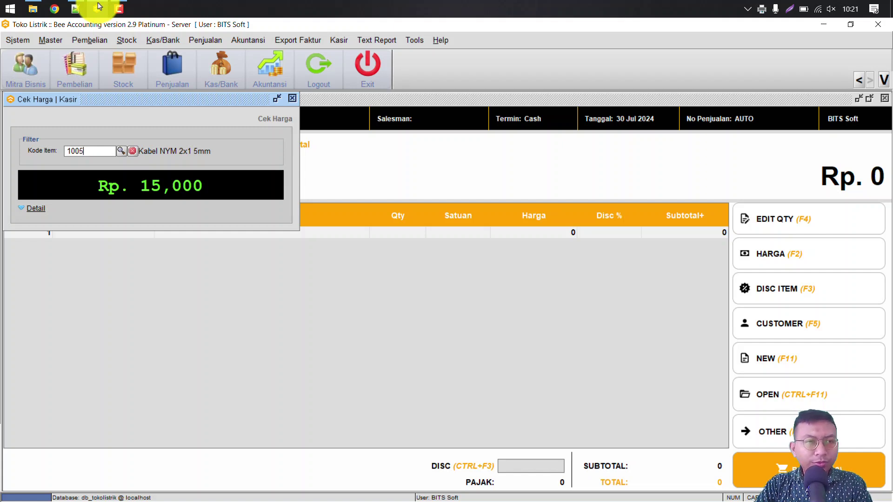
text(ut)
key(Down)
key(Return)
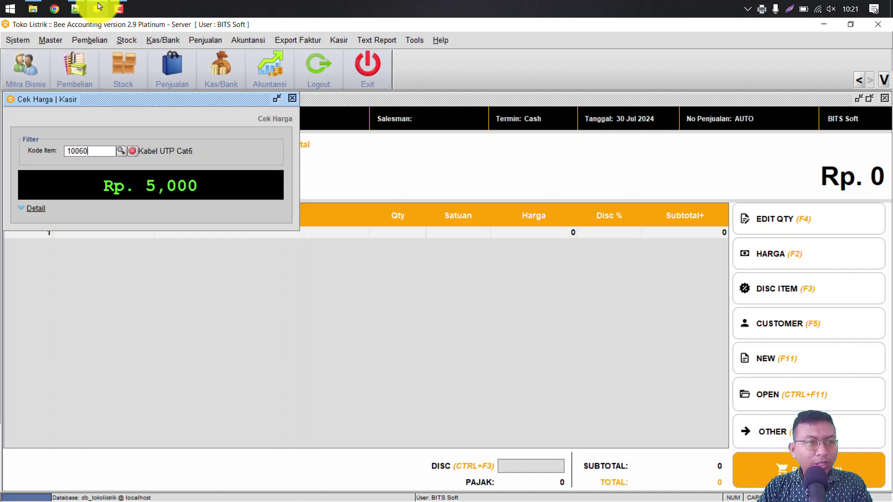
key(ctrl+a)
key(BackSpace)
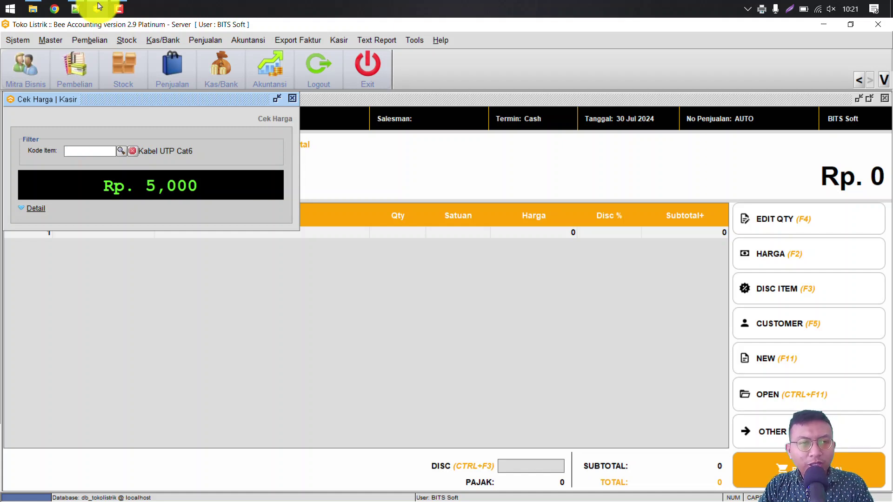
key(Escape)
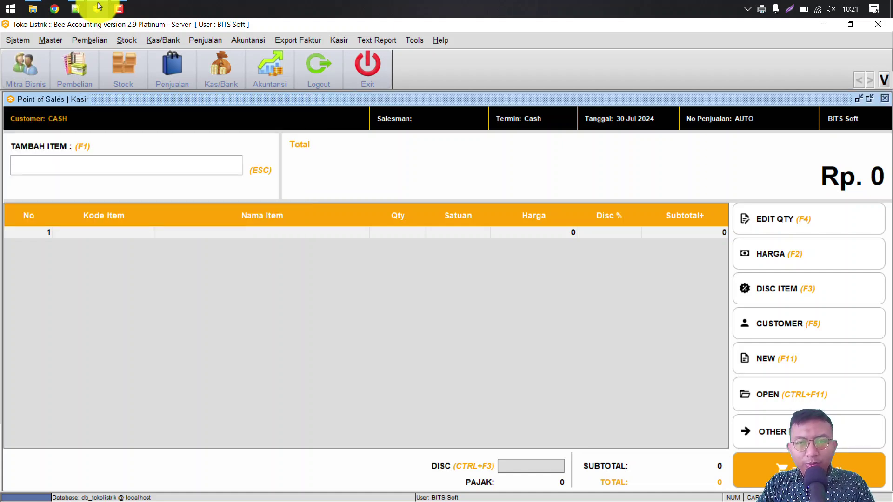
Step: Close the POS screen and close the Kasir 1 session at a 316,550 ending balance
key(Escape)
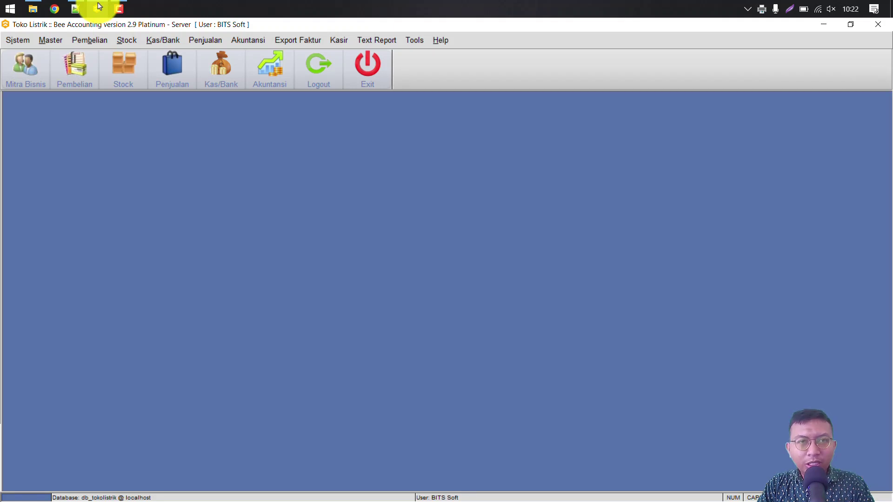
key(alt+t)
key(Left)
key(Down)
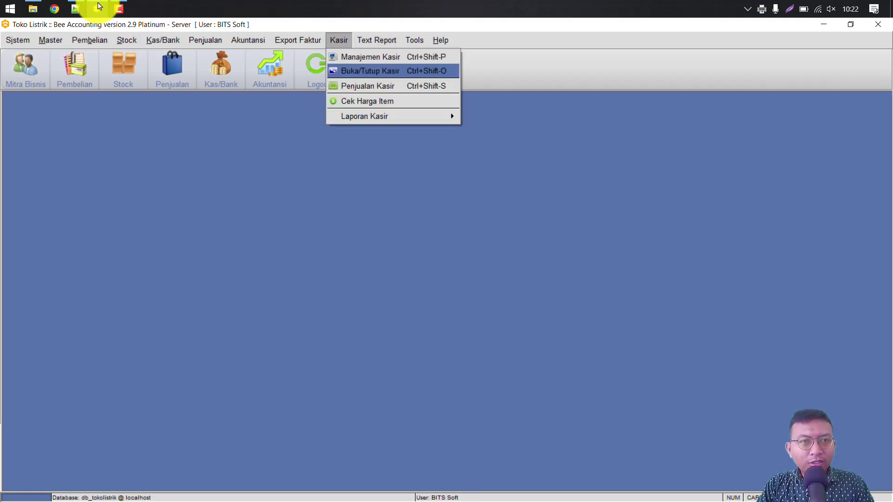
key(Return)
key(alt+t)
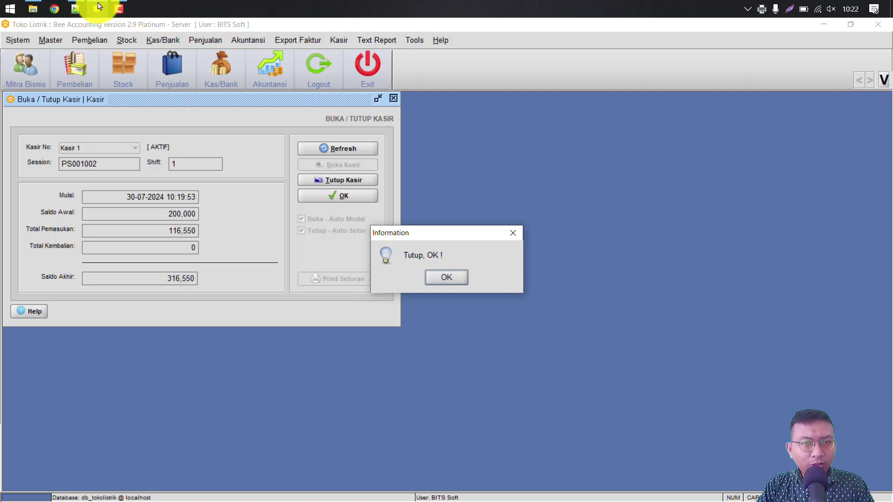
key(Return)
key(alt+o)
key(alt+t)
key(Left)
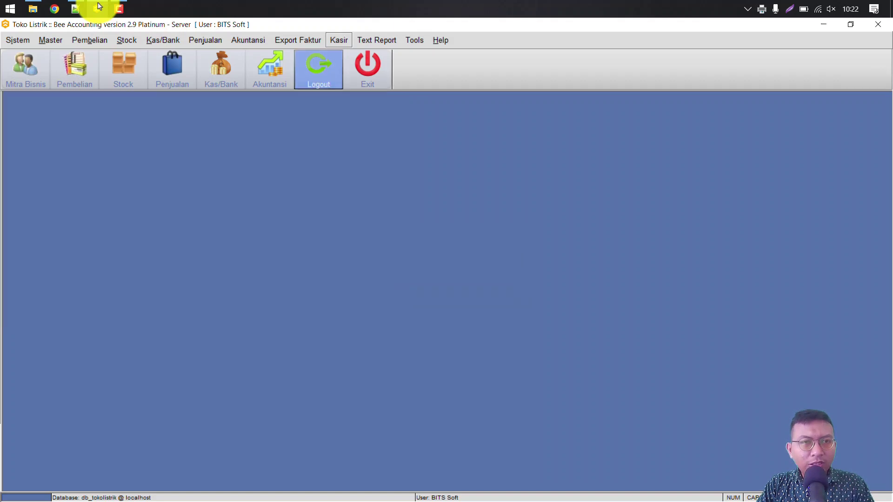
key(Down)
key(Down)
key(Down)
key(Down)
key(Down)
Step: Open the Laporan Shift Kasir report filter under Kasir > Laporan Kasir
key(Right)
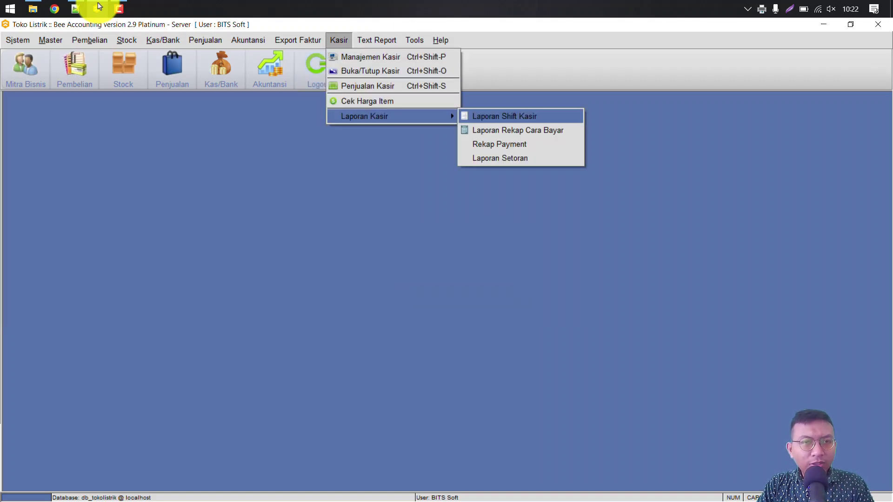
key(Down)
key(Down)
key(Down)
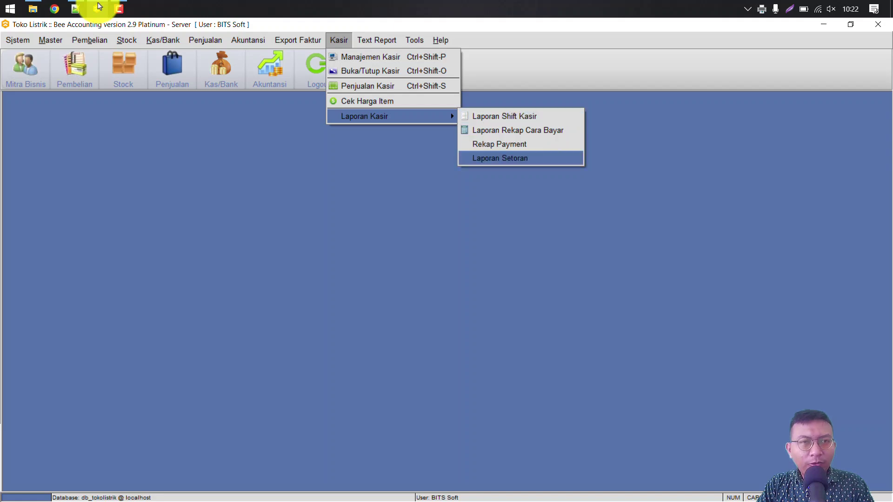
key(Up)
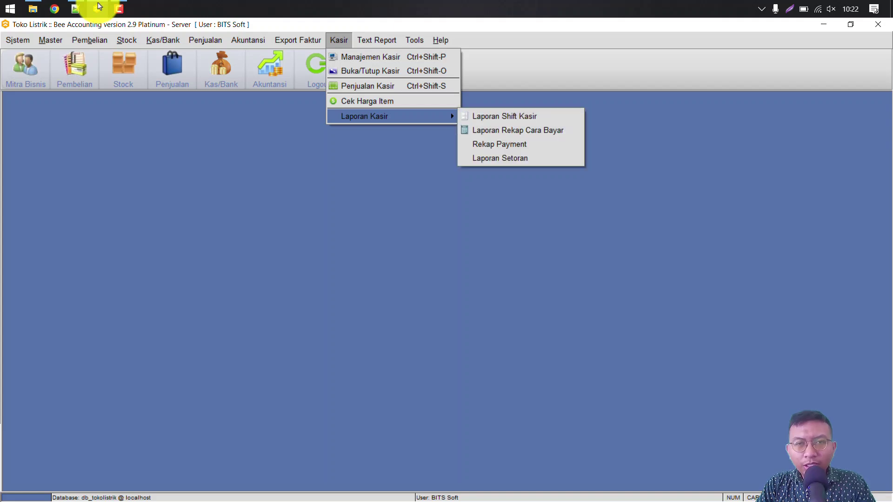
key(Right)
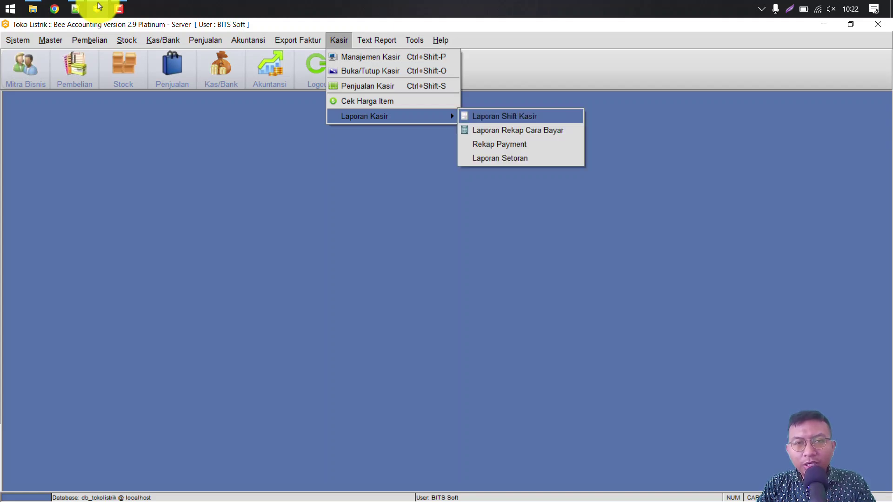
key(Return)
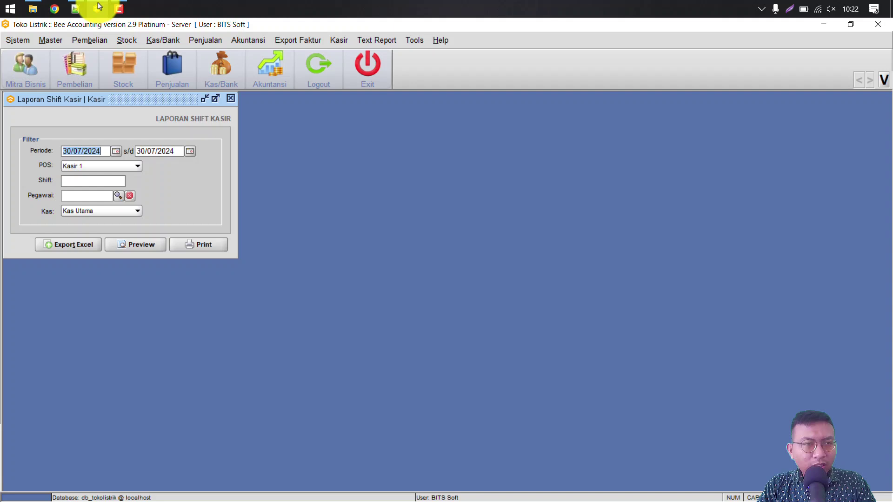
Step: Set Kas to Kas Kasir 1 and preview session PS001002 totalling 316,550
key(alt+Down)
key(Up)
key(Up)
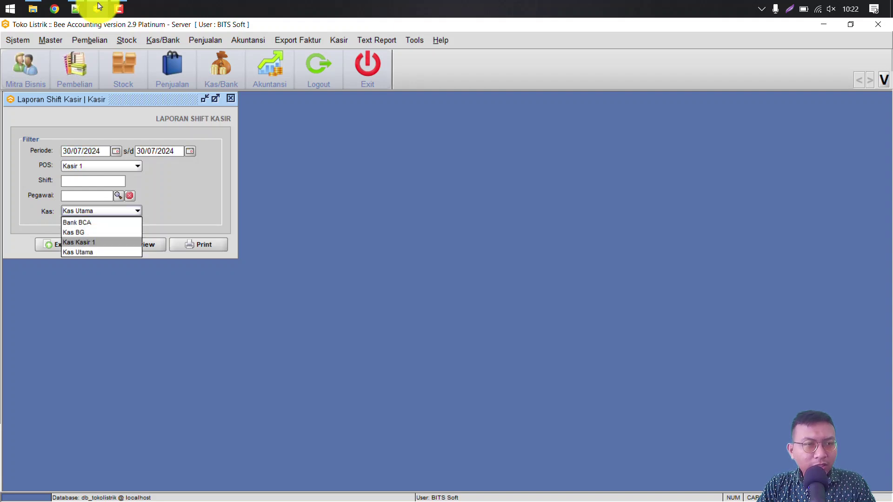
key(Return)
key(alt+p)
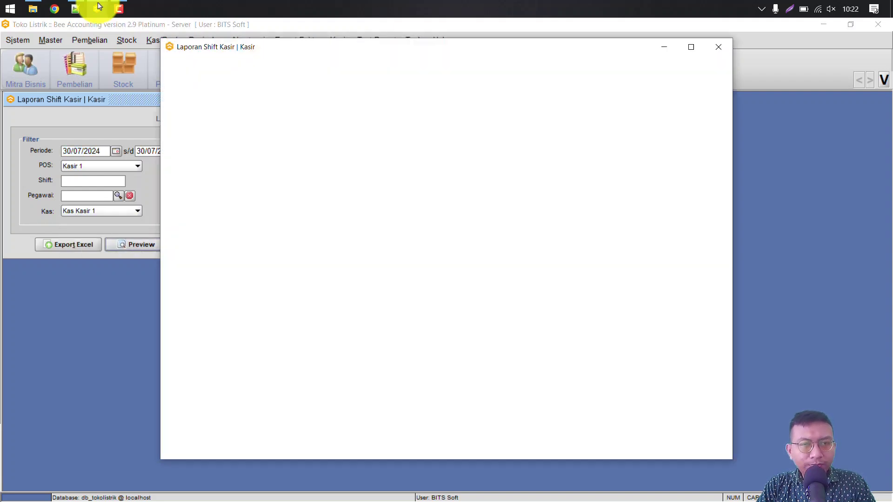
key(super+Up)
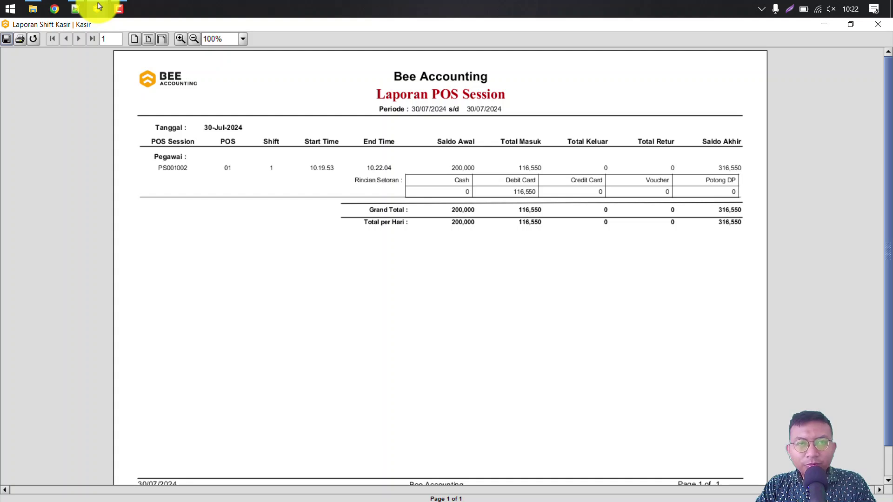
click(98, 6)
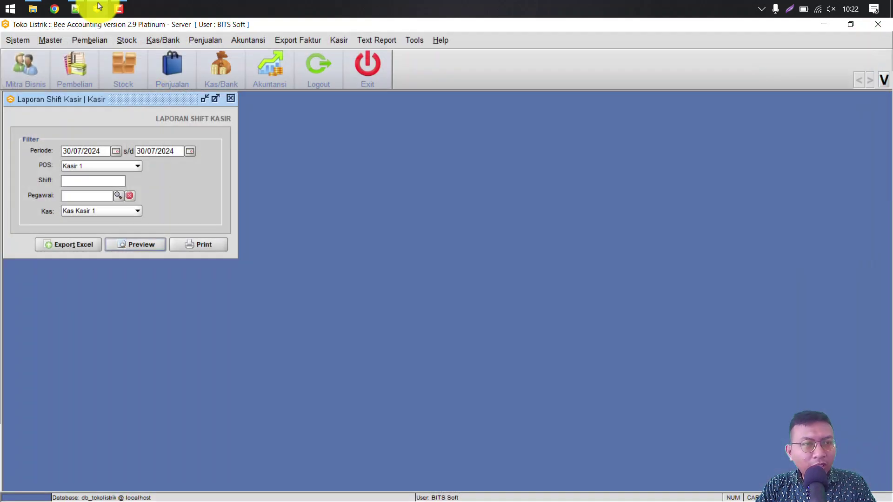
Step: Move the period start to 28/07/2024 and preview sessions PS001001 and PS001002
key(alt+Down)
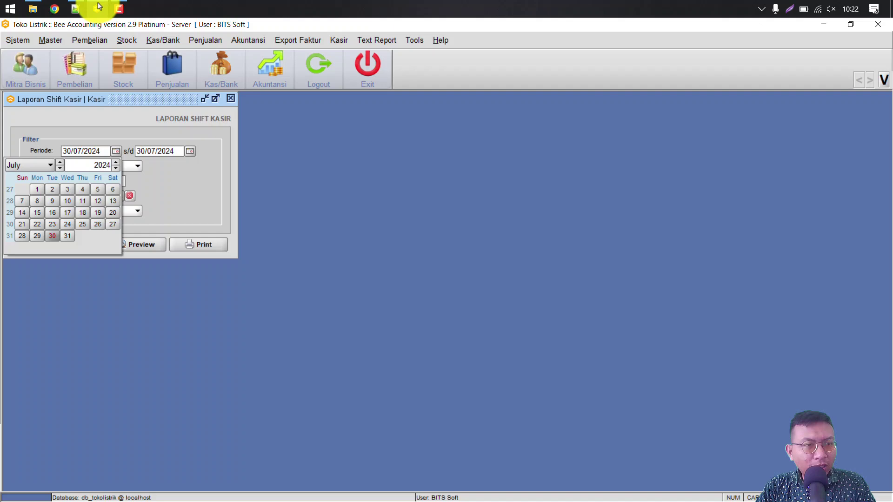
key(Left)
key(Left)
key(Return)
key(alt+p)
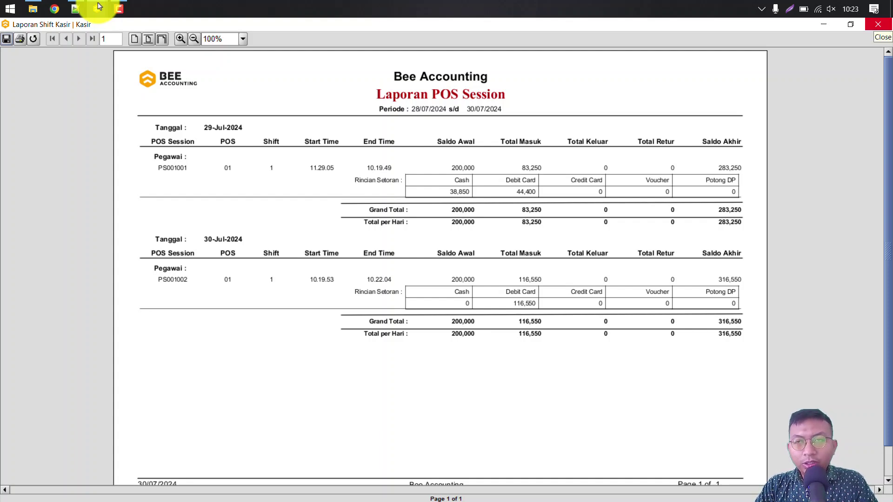
click(878, 24)
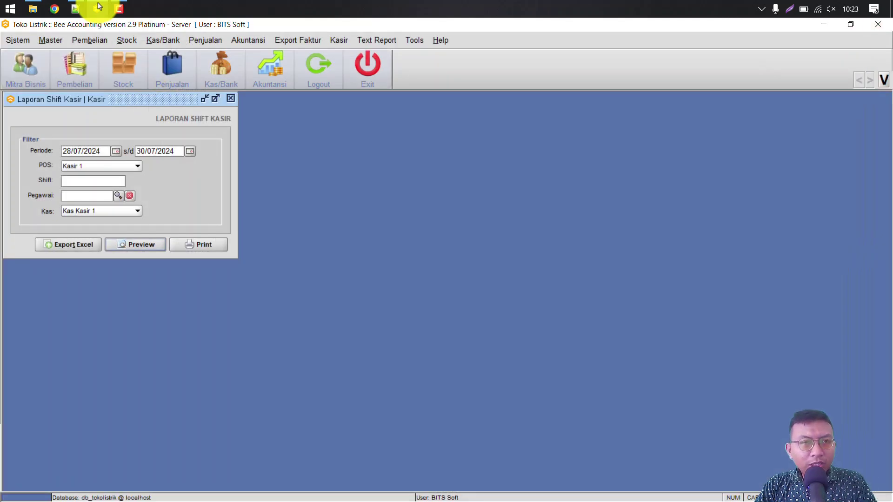
click(339, 40)
mouse_move(391, 116)
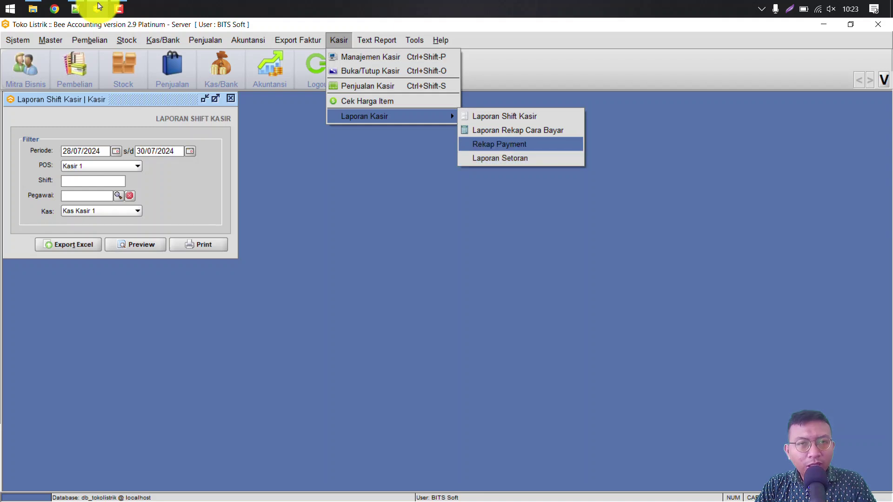
Step: Preview the non-zero Laba Rugi report for 01/01/2024–30/07/2024, showing 72,000 net profit
mouse_move(248, 40)
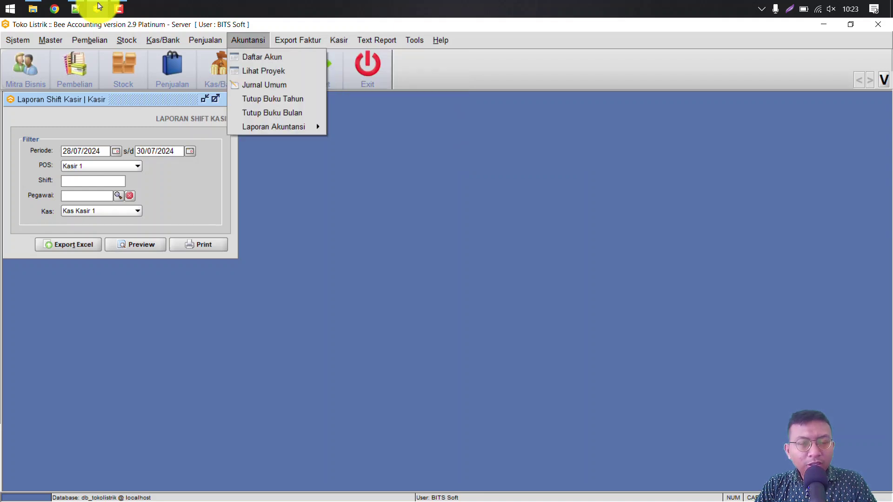
mouse_move(273, 127)
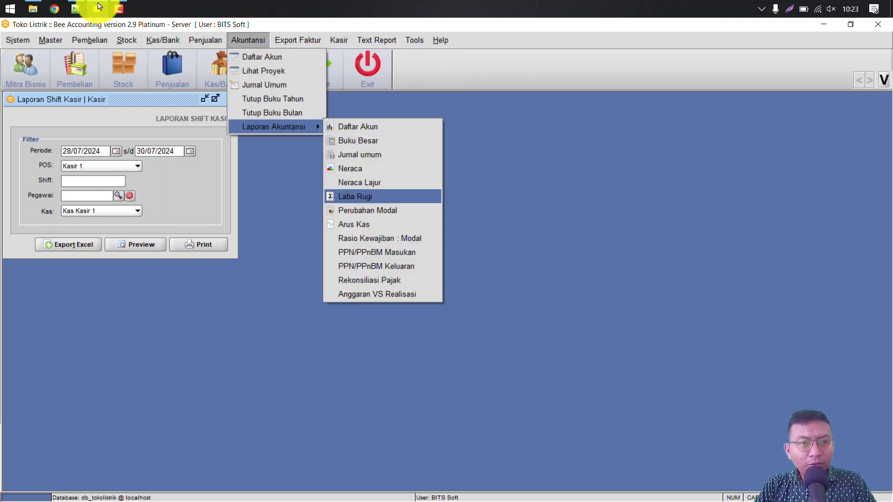
click(355, 196)
click(77, 239)
click(151, 285)
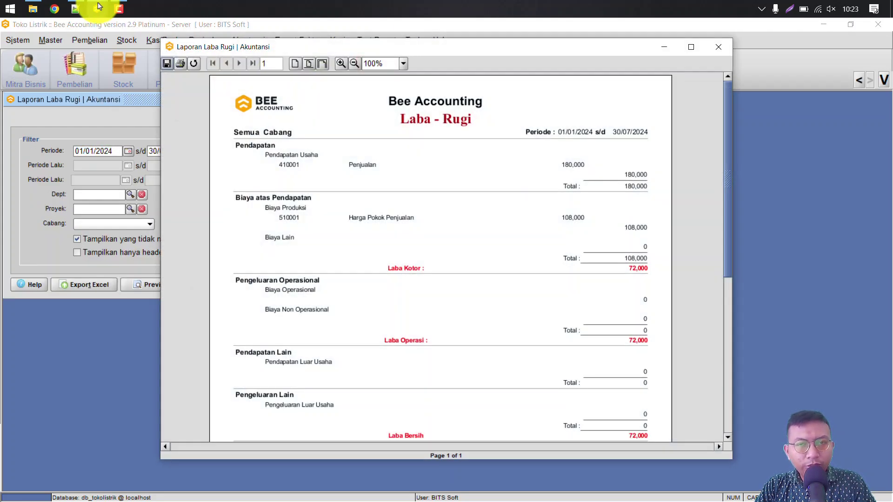
scroll(441, 255, down, 5)
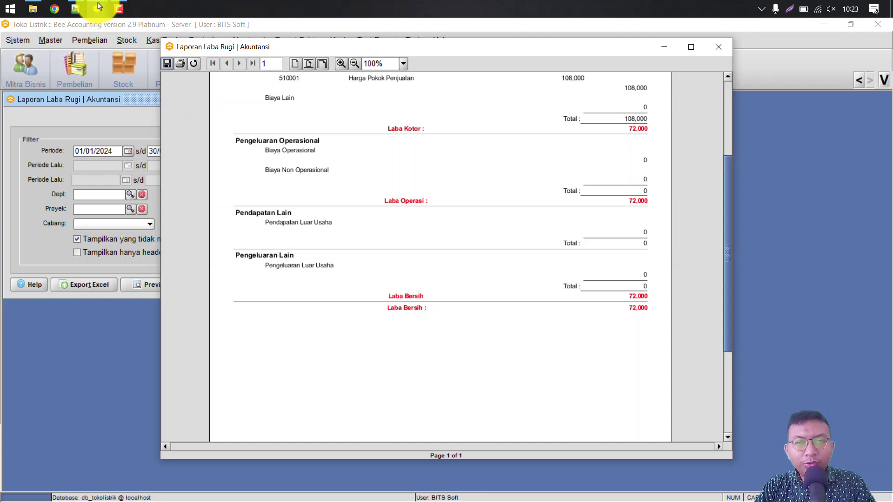
scroll(441, 256, up, 2)
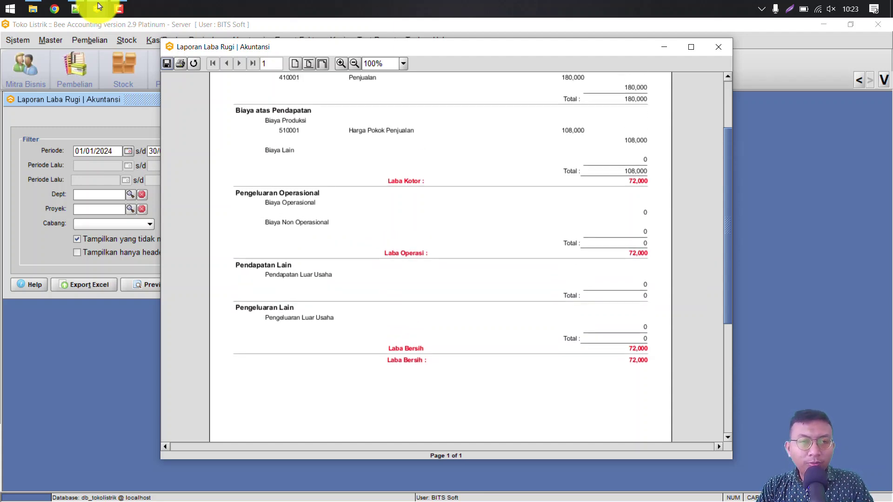
click(719, 47)
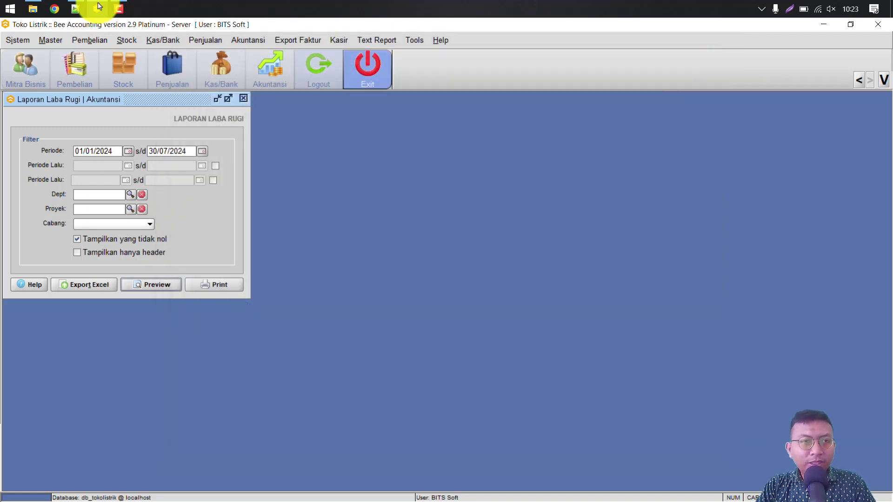
click(163, 40)
mouse_move(177, 84)
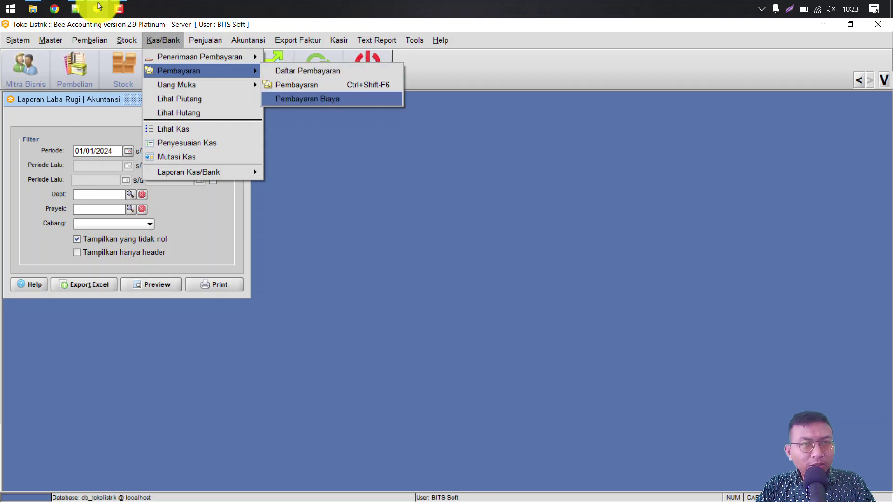
Step: Enter a 20,000 expense line for account 610002 Listrik, Air dan Telpon
key(Return)
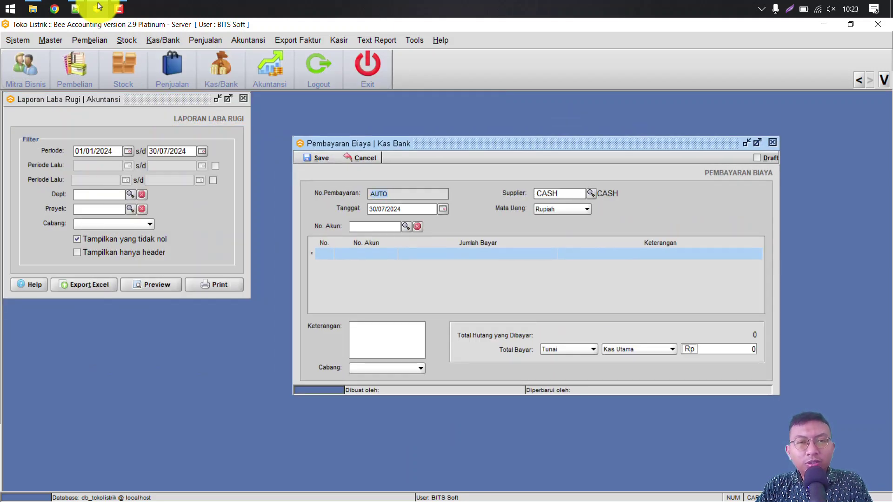
text(lis)
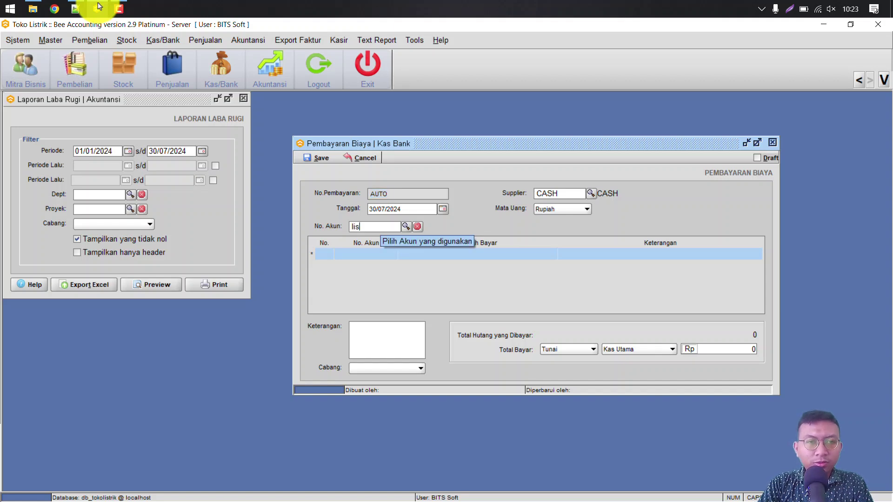
key(Return)
key(Tab)
text(20,)
text(0000)
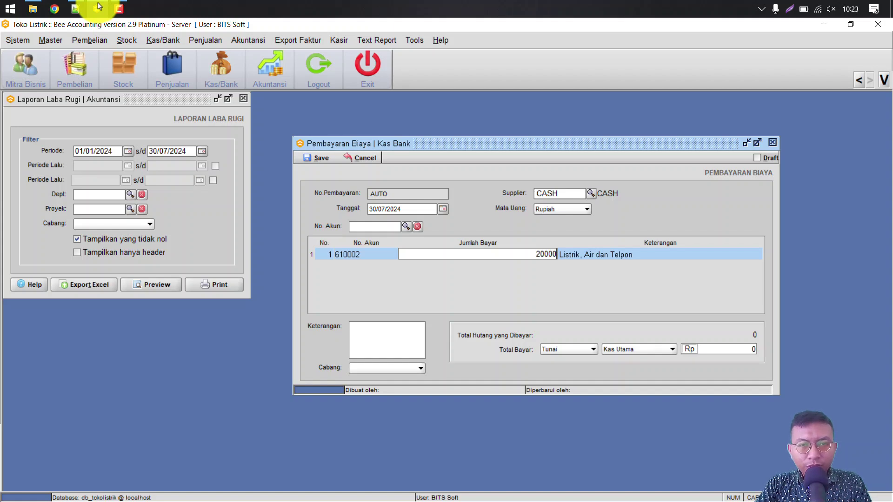
key(Return)
Step: Save the expense payment and decline printing the payment report
key(ctrl+s)
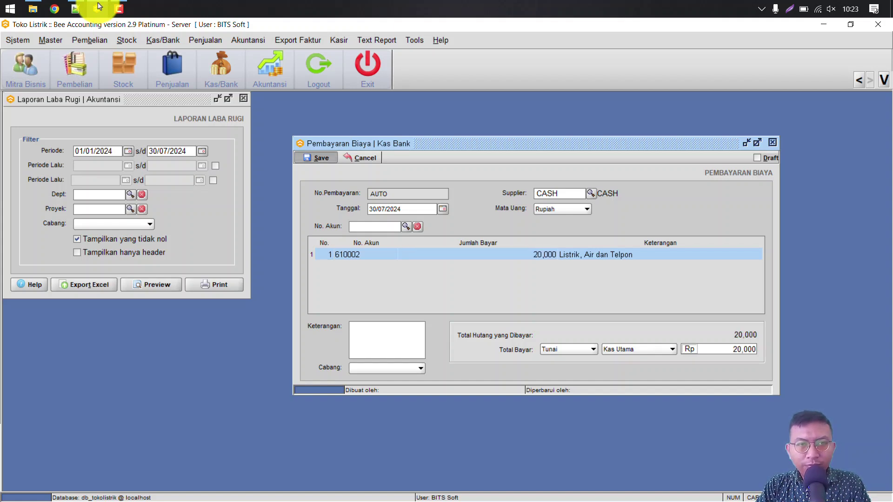
key(Return)
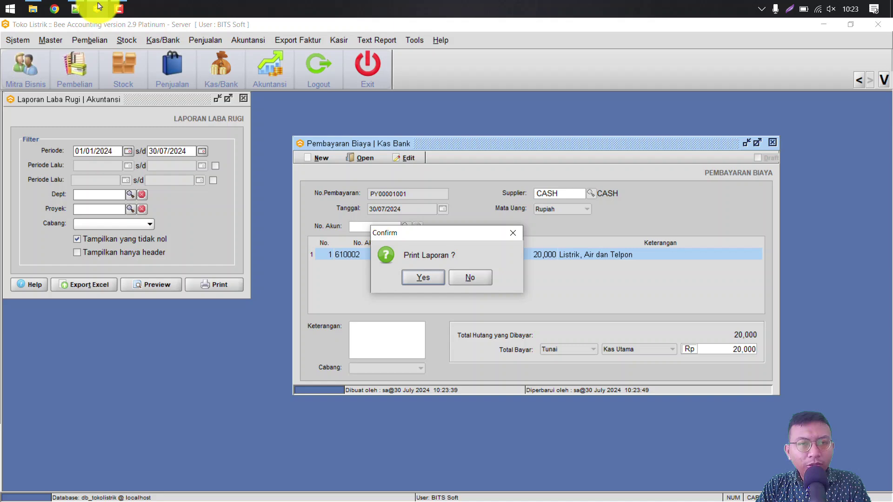
key(n)
key(ctrl+Tab)
Step: Preview the Laba Rugi report showing the 20,000 utilities expense and 52,000 net profit, then close it
key(Return)
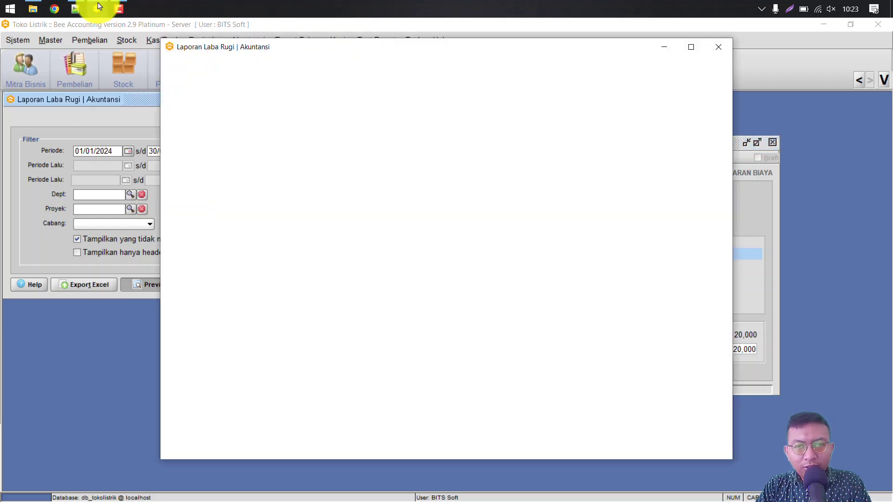
key(Down)
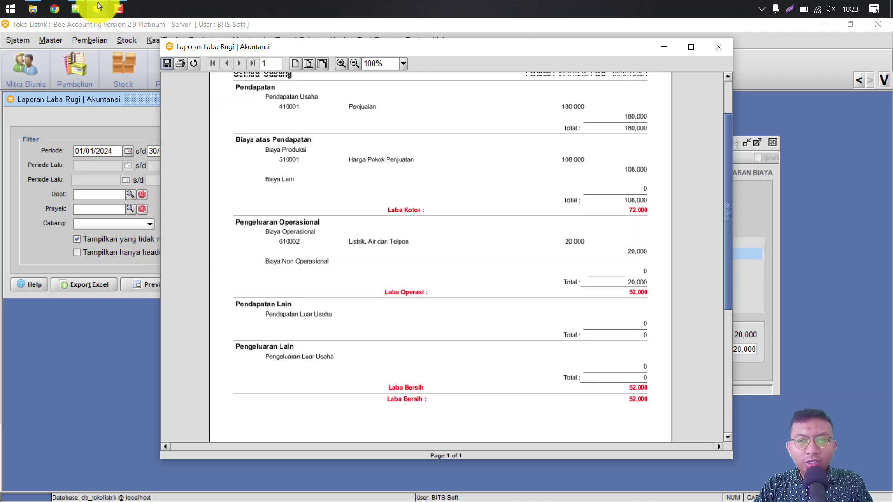
key(Up)
key(Down)
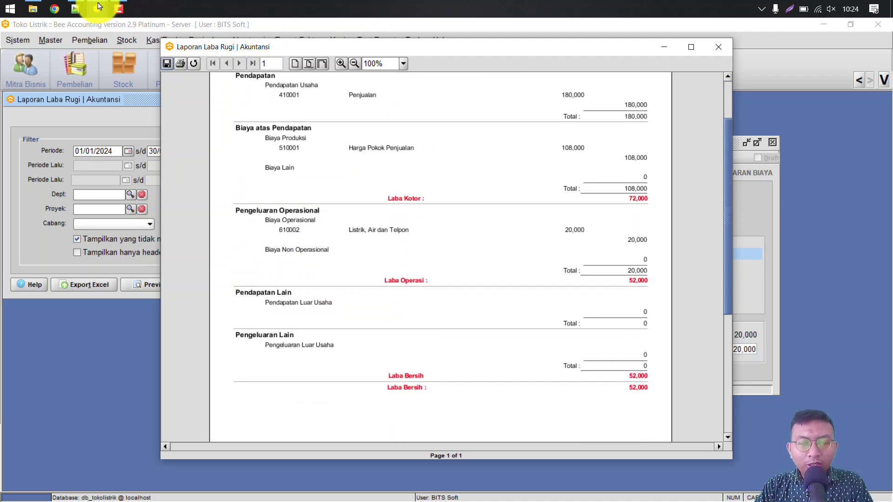
key(Up)
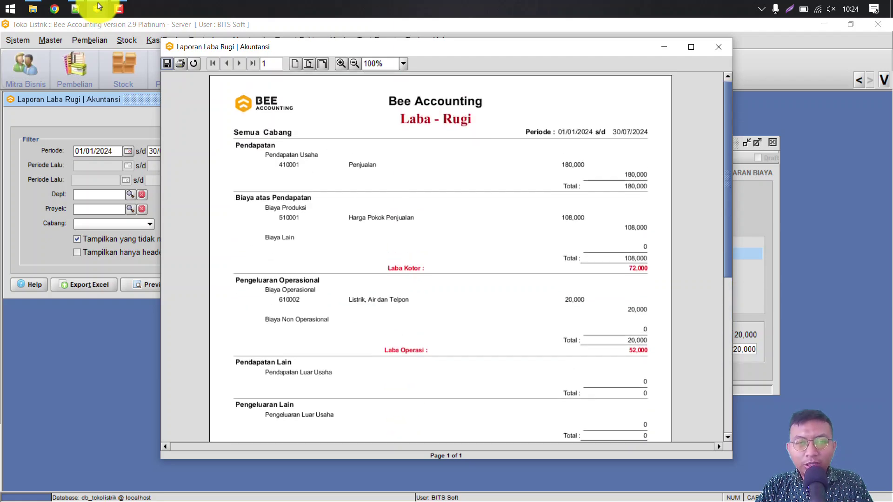
key(Escape)
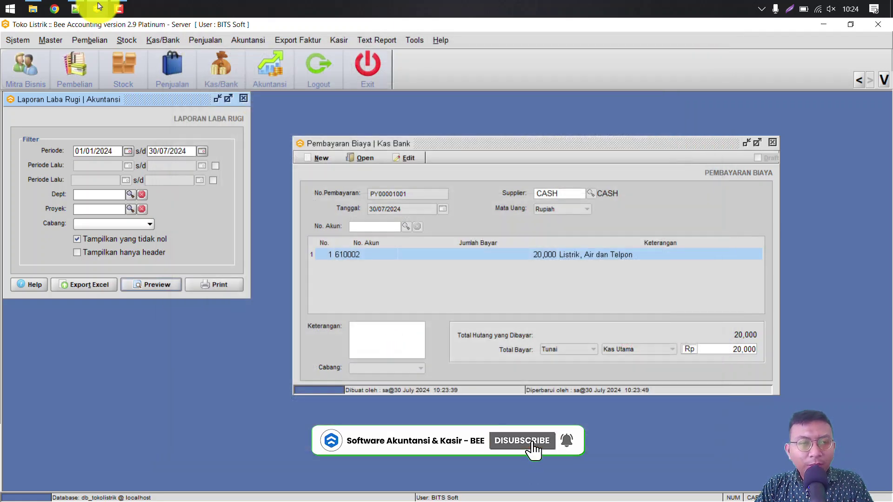